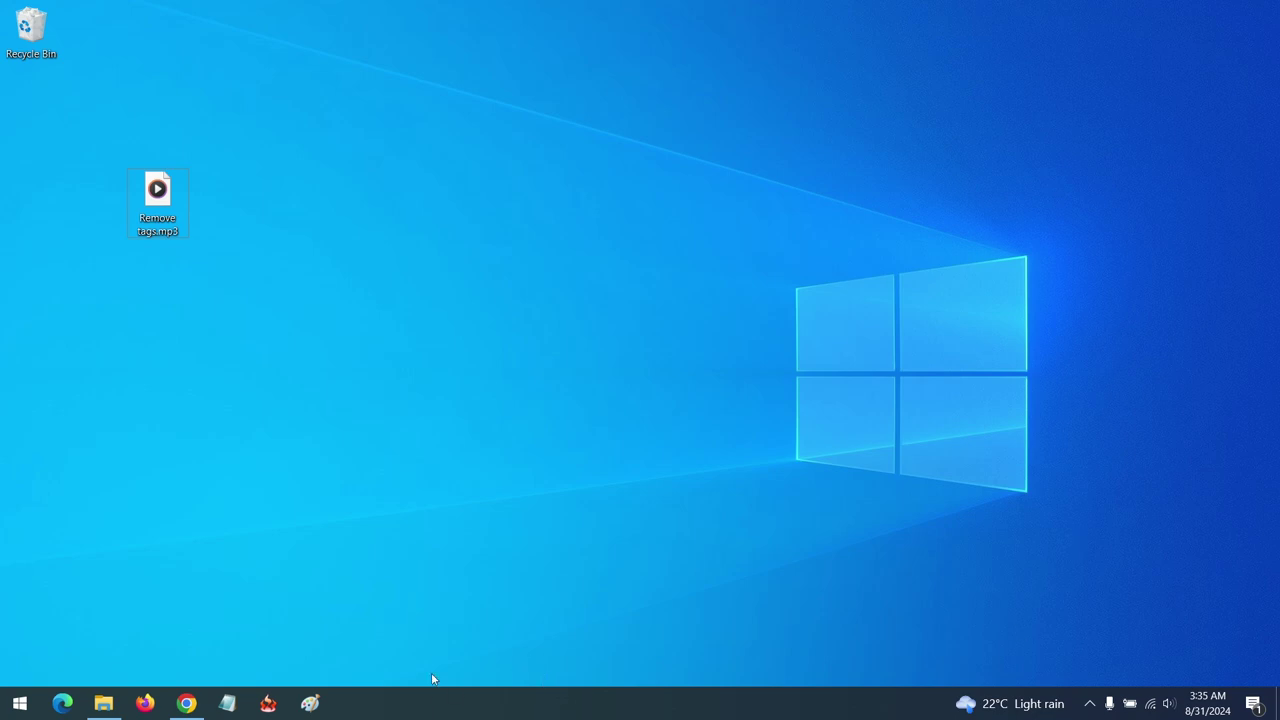
Bring up the Google Chrome window from the taskbar
{"action": "left_click", "coordinate": [184, 704]}
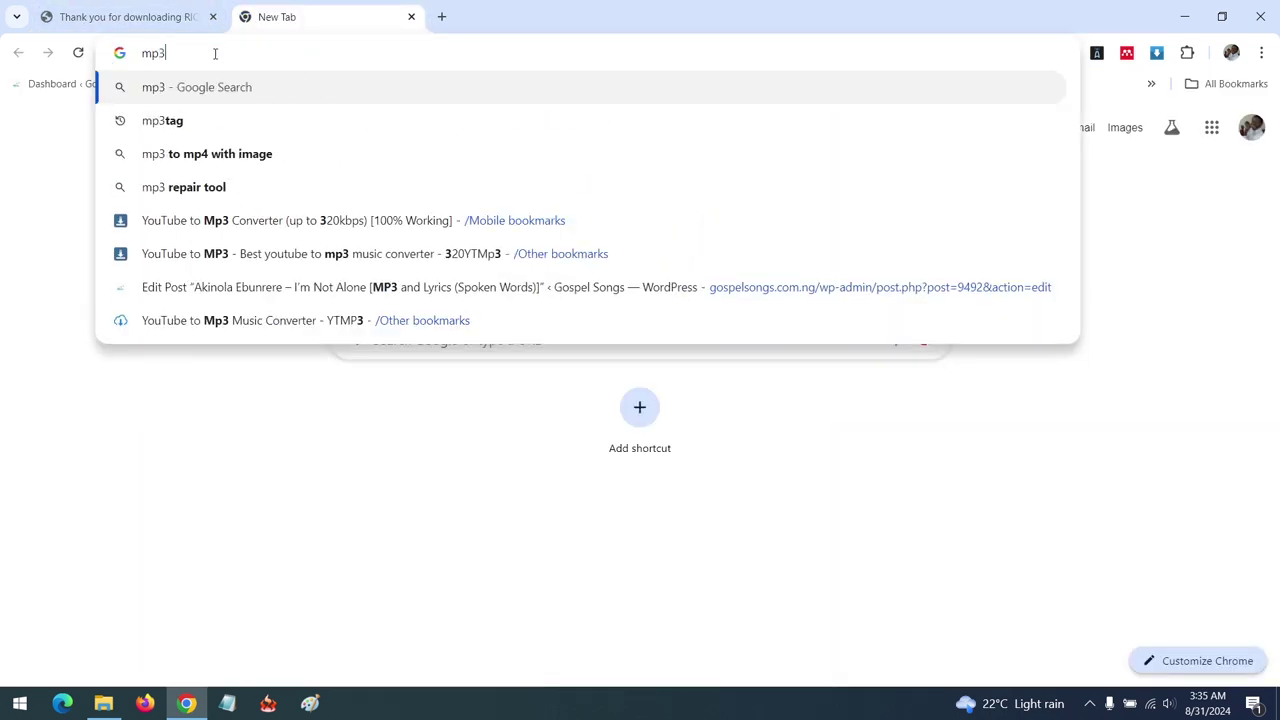
Search for mp3tag and download the 64-bit installer mp3tagv327a-x64-setup.exe from mp3tag.de
{"action": "type", "text": "tag"}
{"action": "key", "text": "Return"}
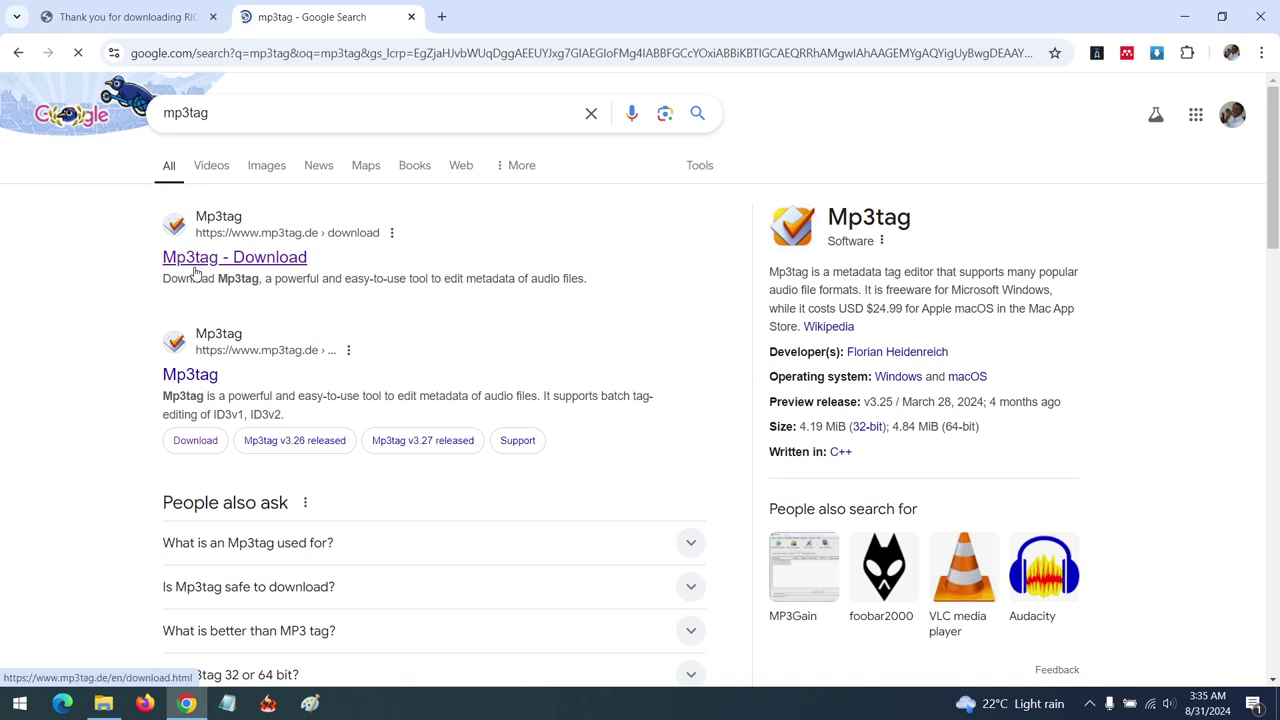
{"action": "left_click", "coordinate": [196, 268]}
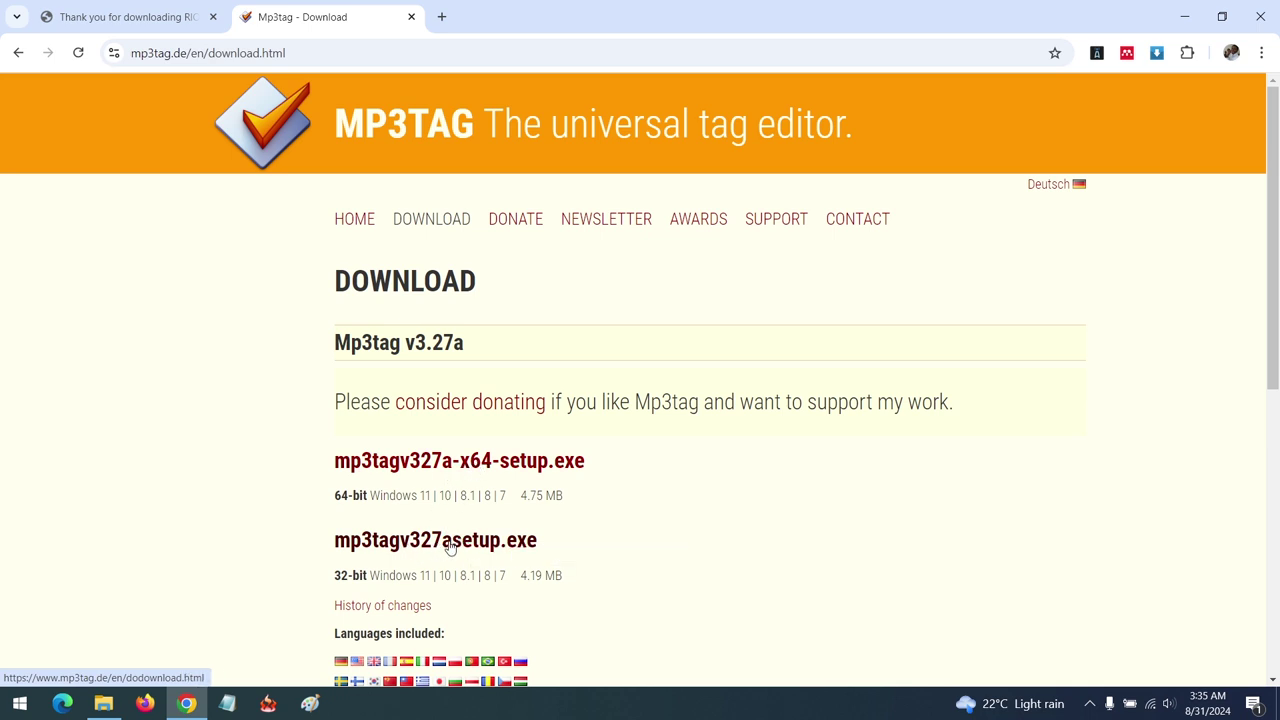
{"action": "left_click", "coordinate": [432, 462]}
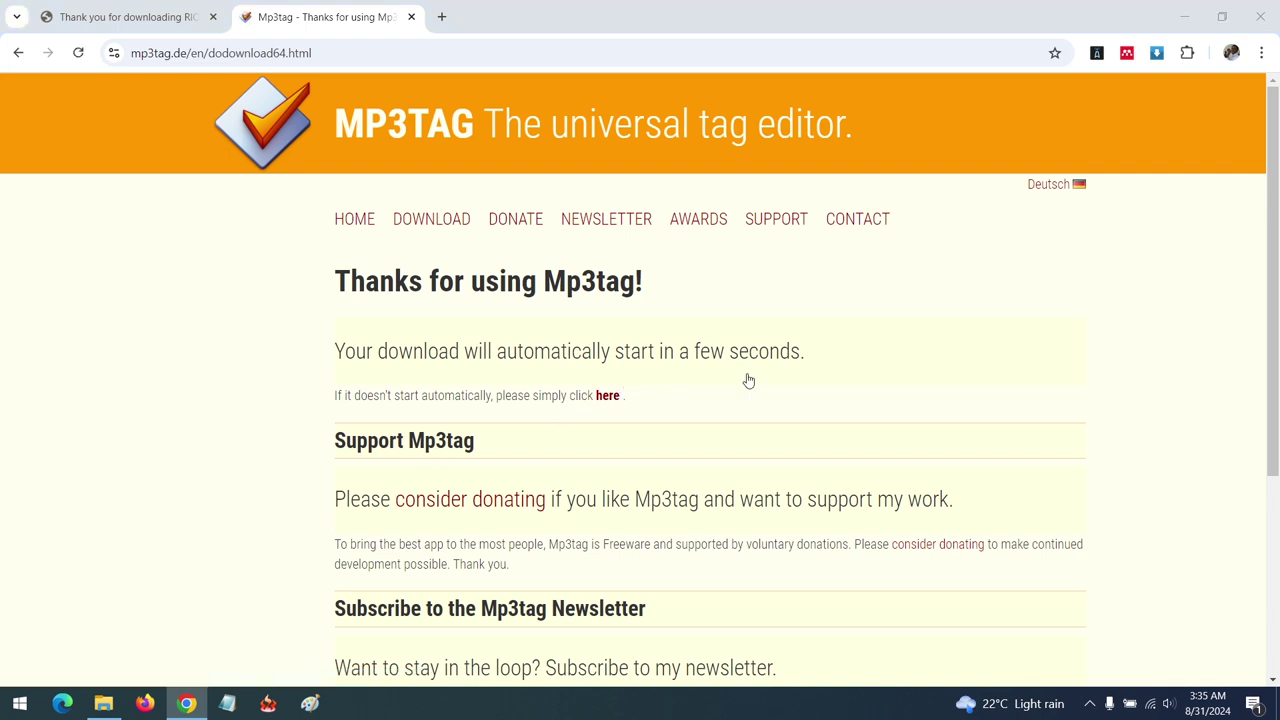
{"action": "left_click", "coordinate": [800, 443]}
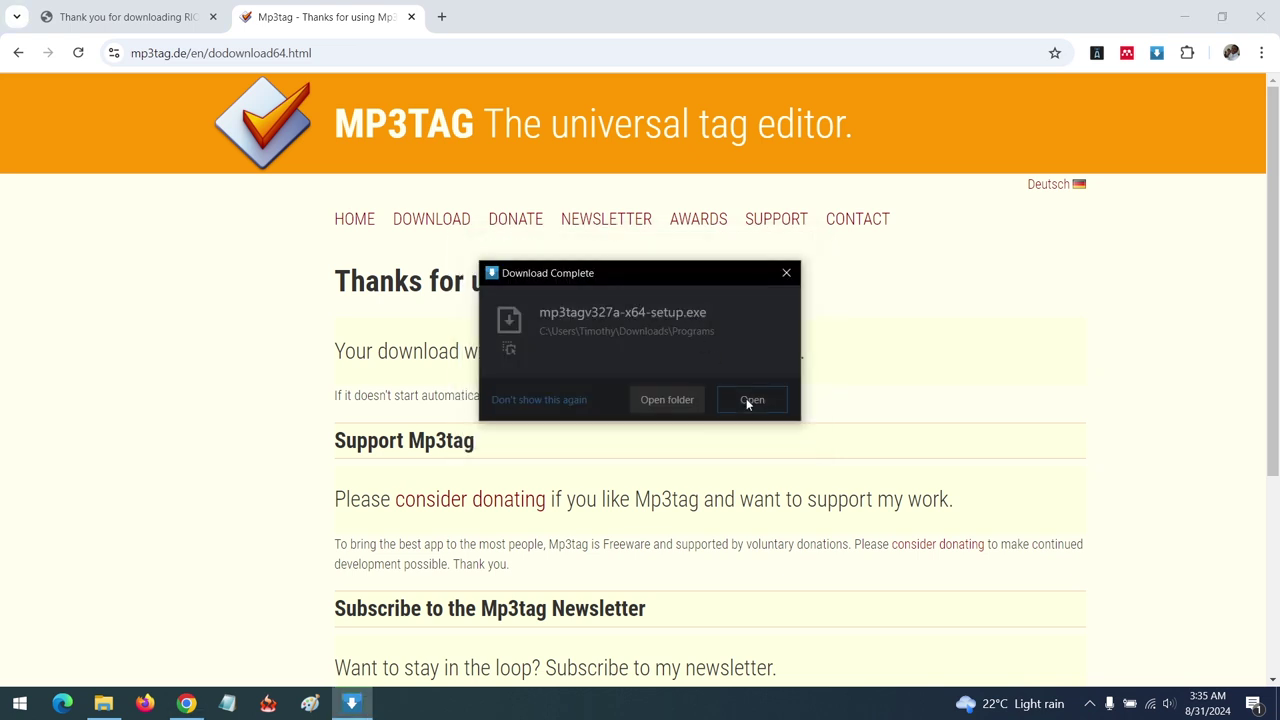
Run the setup and install Mp3tag v3.27a as a standard installation to C:\Program Files\Mp3tag
{"action": "left_click", "coordinate": [752, 399]}
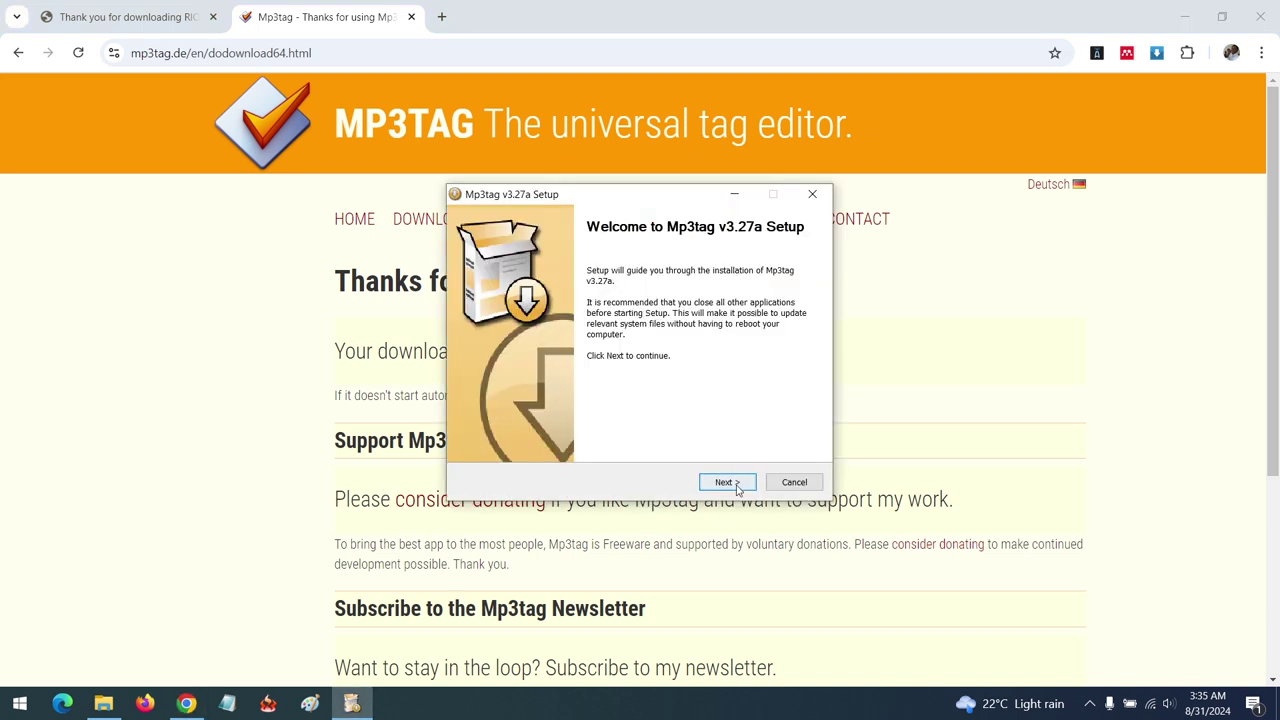
{"action": "left_click", "coordinate": [736, 482]}
{"action": "left_click", "coordinate": [736, 484]}
{"action": "left_click", "coordinate": [737, 485]}
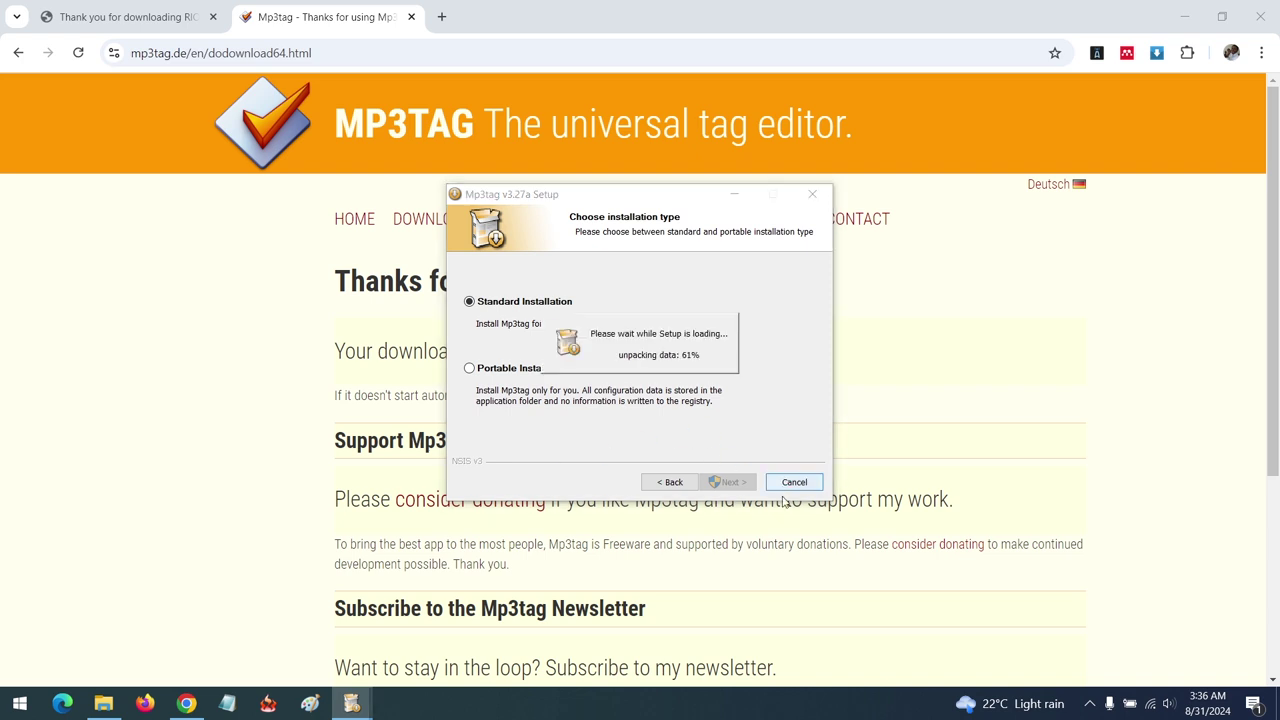
{"action": "left_click", "coordinate": [726, 481]}
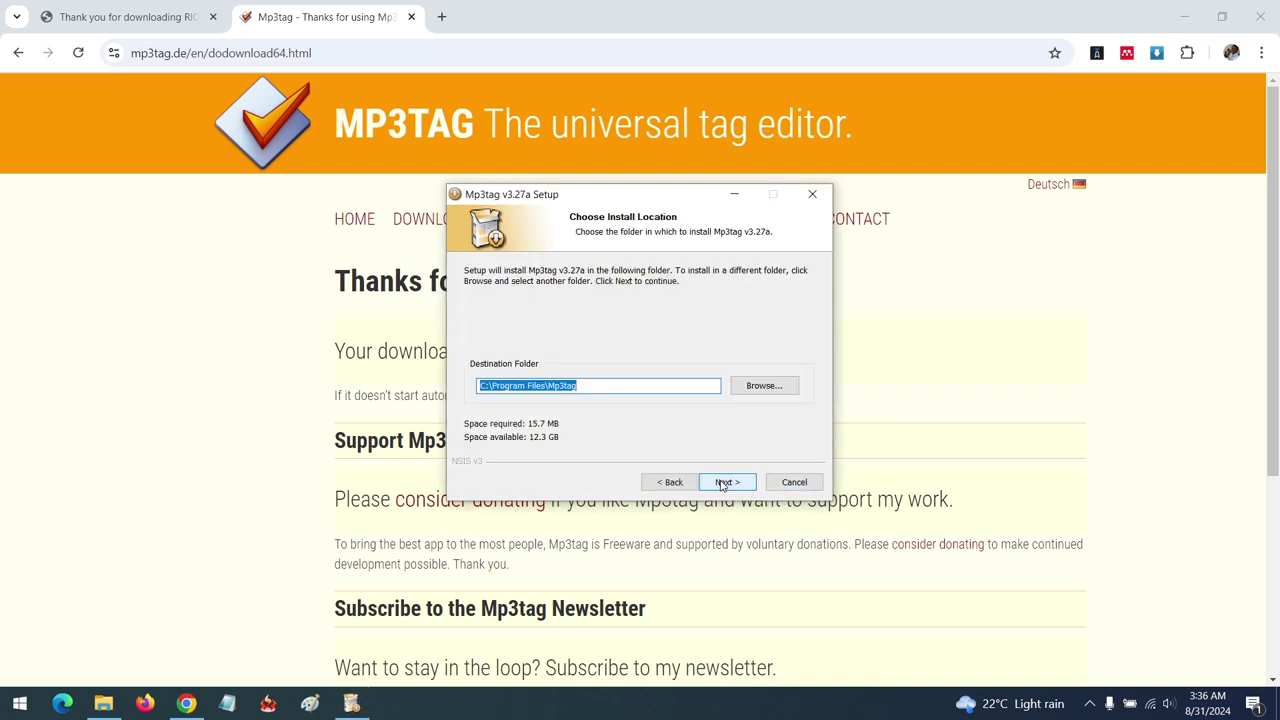
{"action": "left_click", "coordinate": [725, 483]}
{"action": "left_click", "coordinate": [726, 482]}
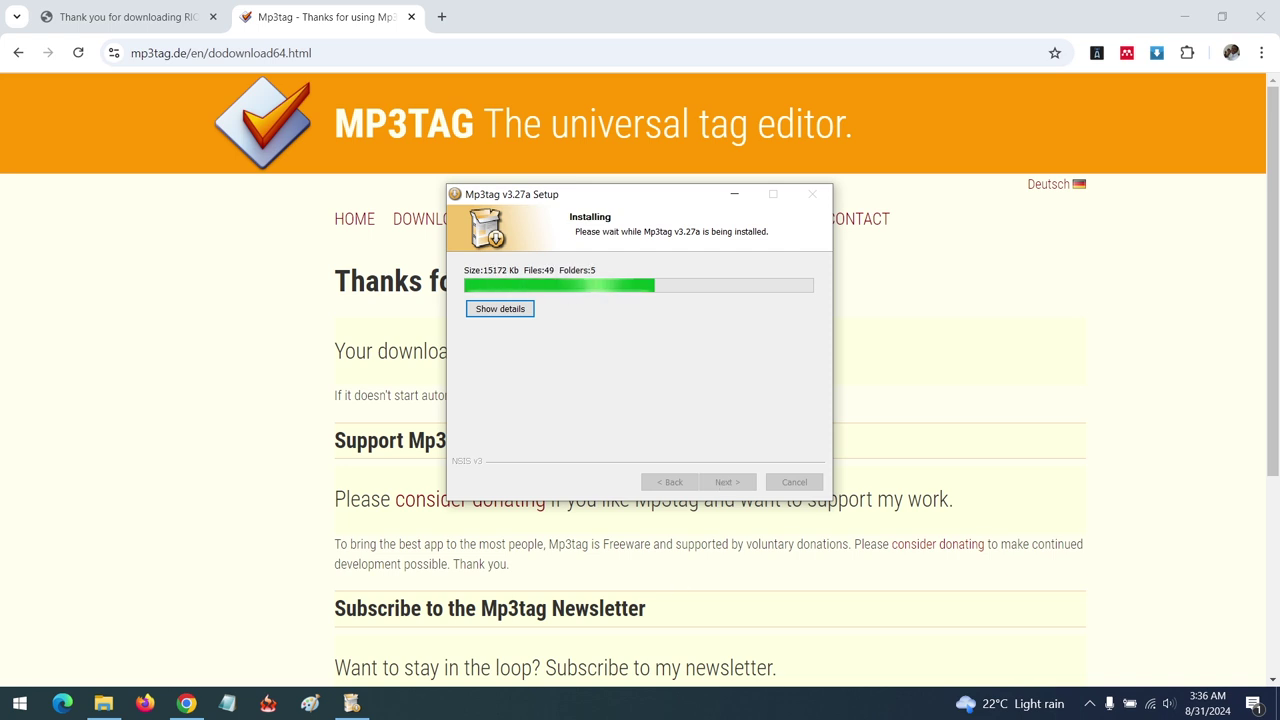
{"action": "left_click", "coordinate": [566, 706]}
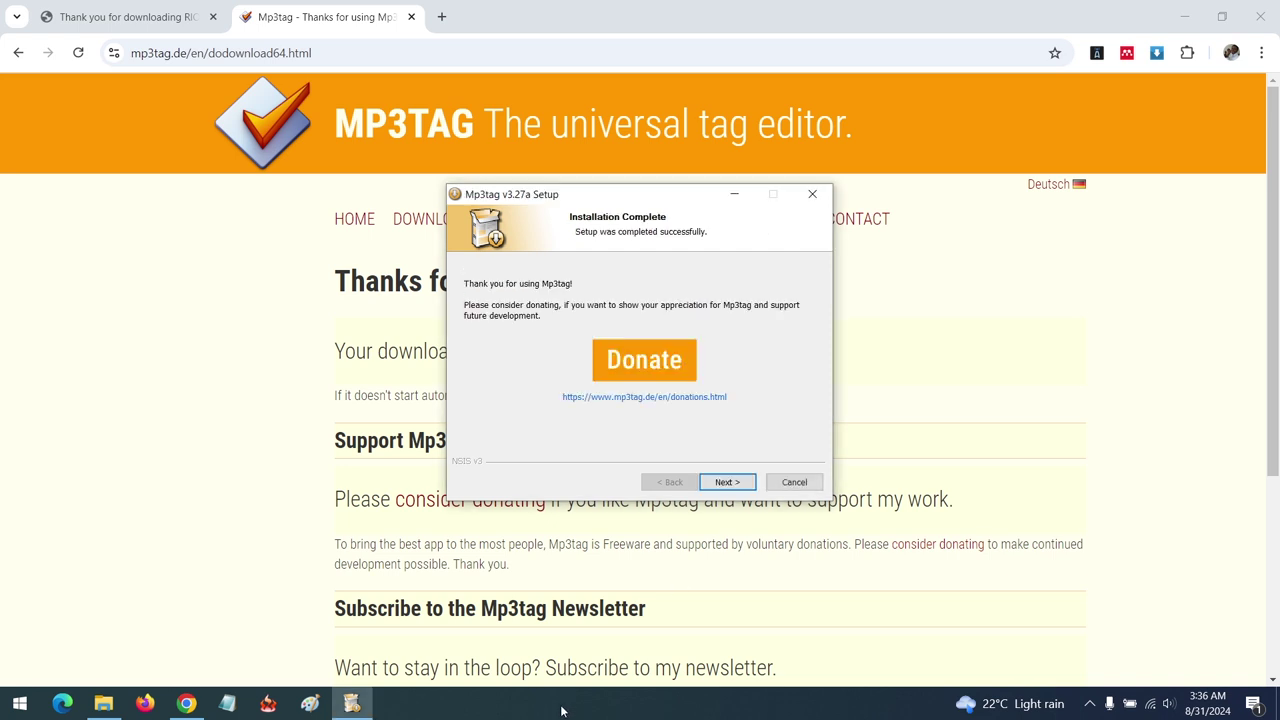
{"action": "left_click", "coordinate": [729, 479]}
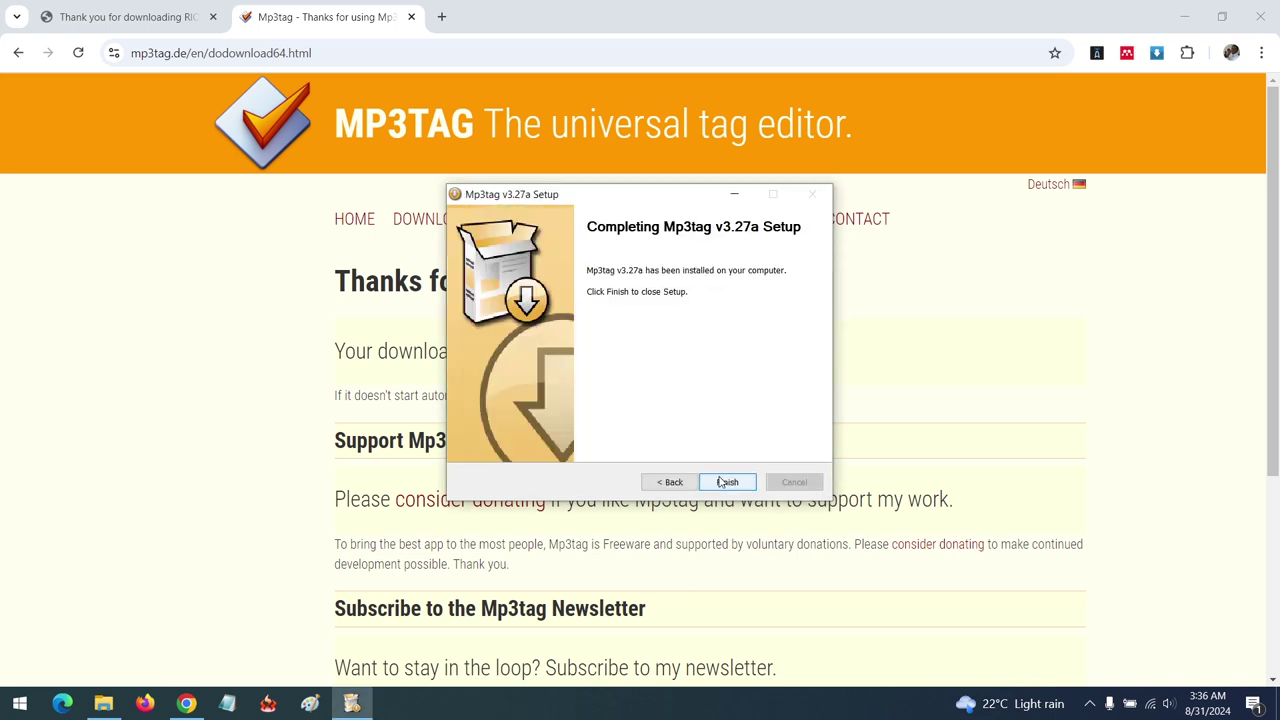
{"action": "left_click", "coordinate": [720, 485]}
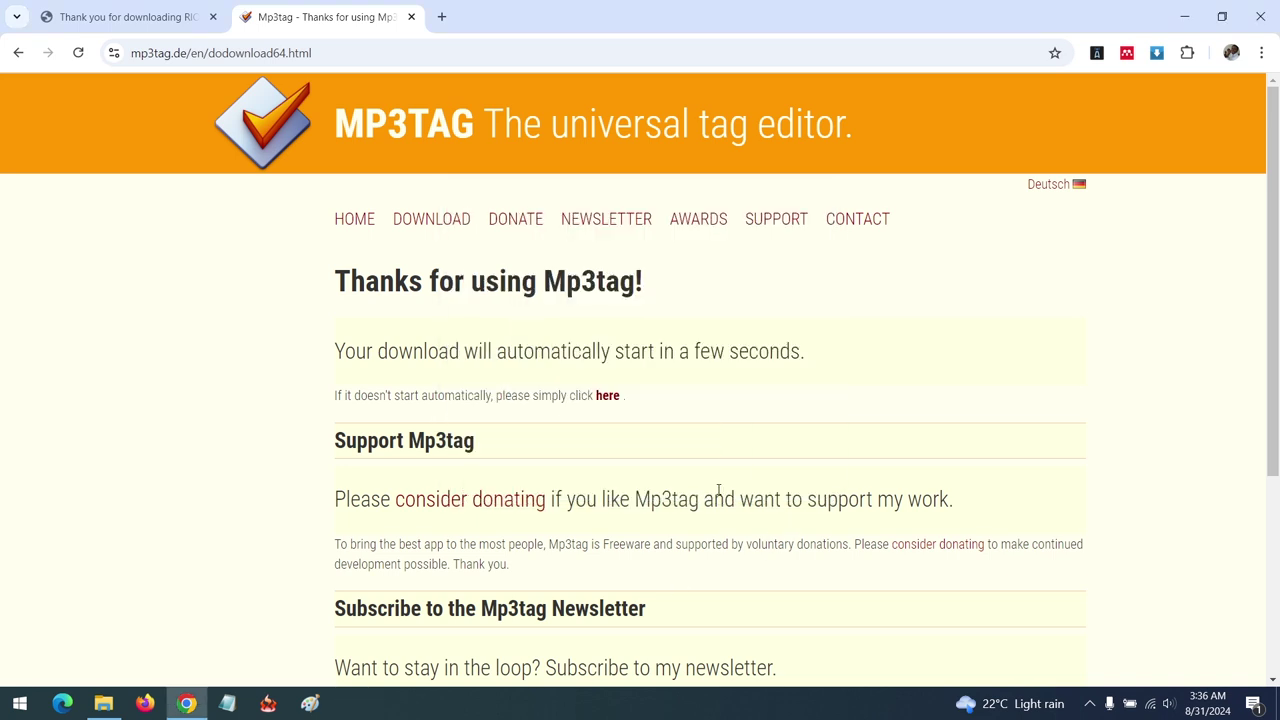
Clear the browser windows away and refresh the desktop so Remove tags.mp3 is visible
{"action": "left_click", "coordinate": [1183, 17]}
{"action": "right_click", "coordinate": [847, 232]}
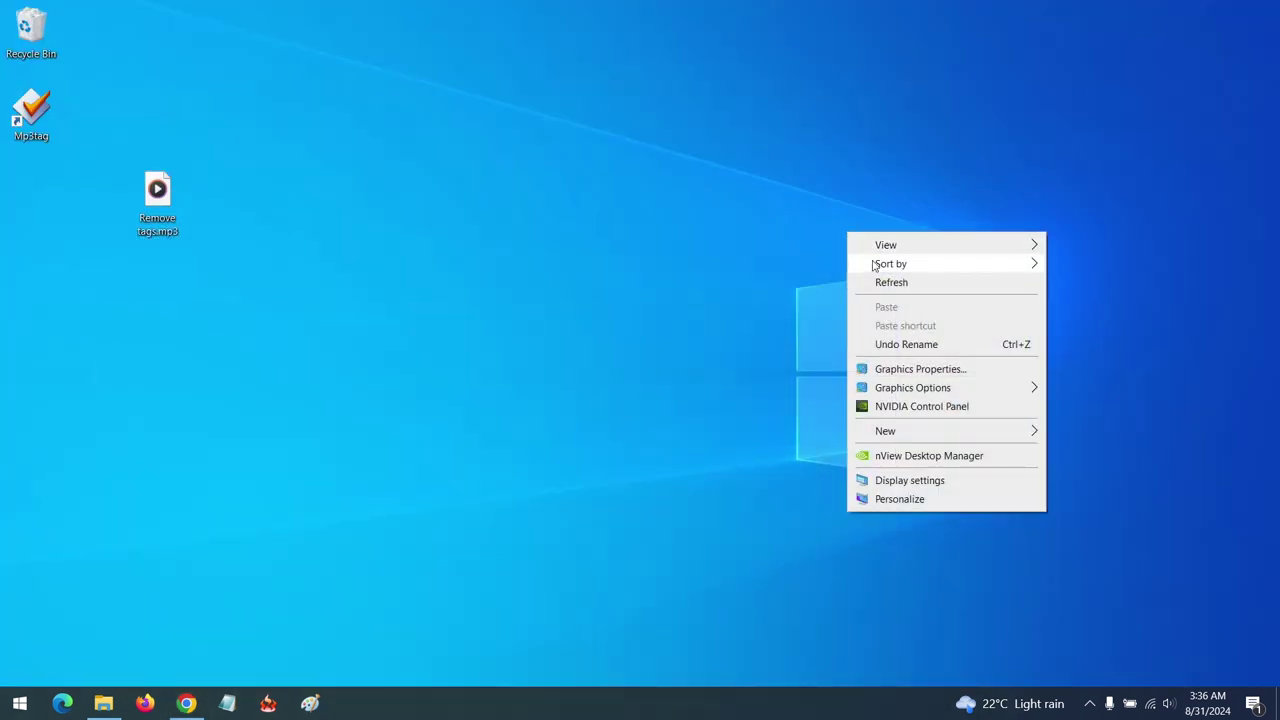
{"action": "left_click", "coordinate": [880, 280]}
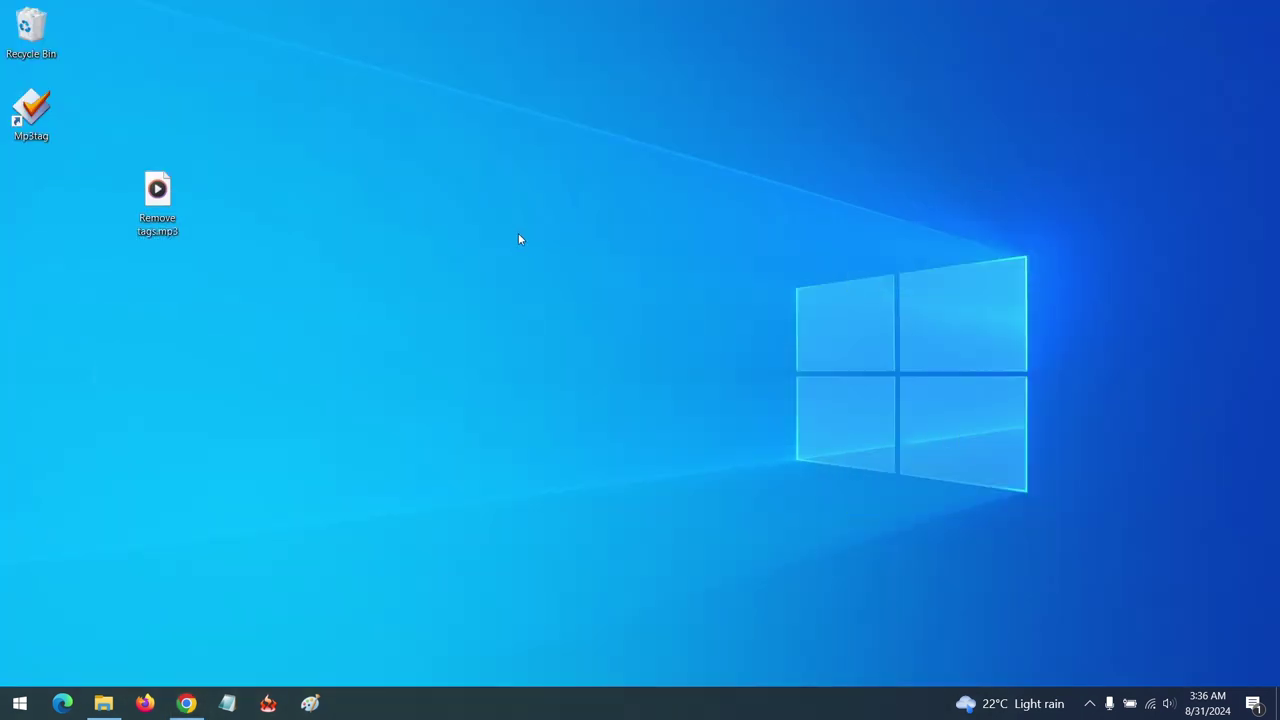
{"action": "right_click", "coordinate": [140, 212]}
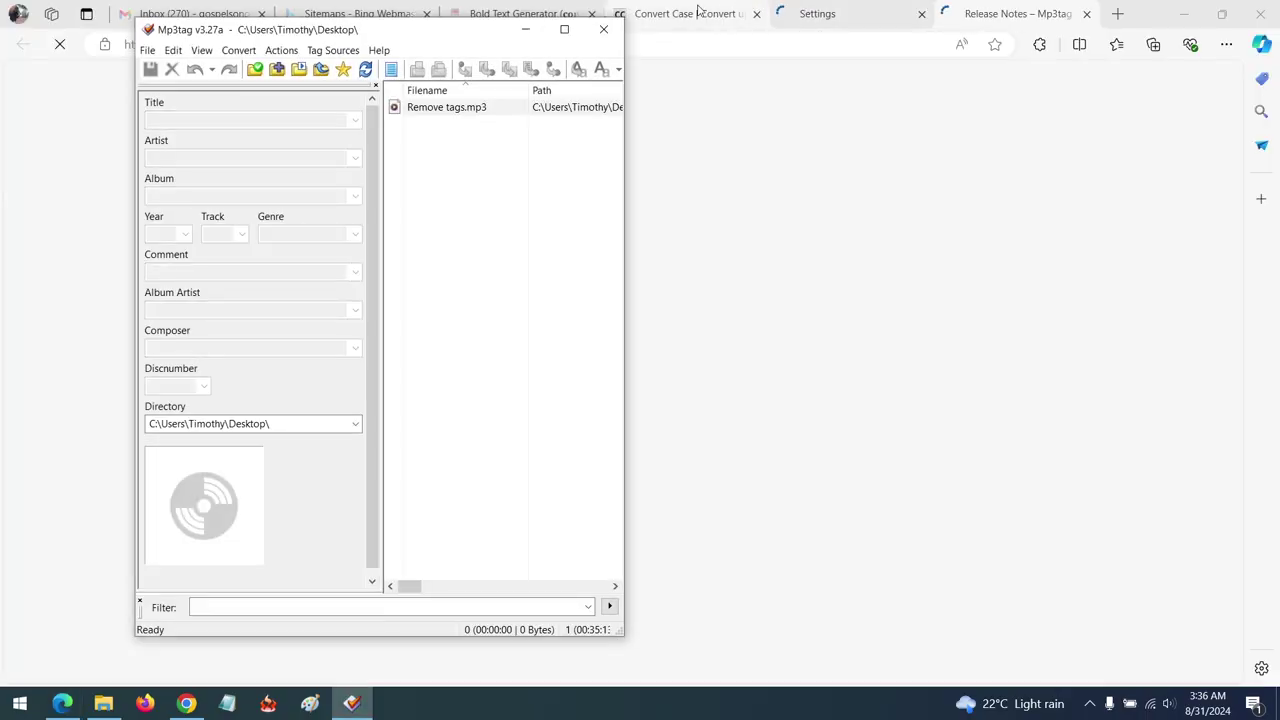
{"action": "left_click", "coordinate": [1180, 16]}
{"action": "left_click", "coordinate": [603, 29]}
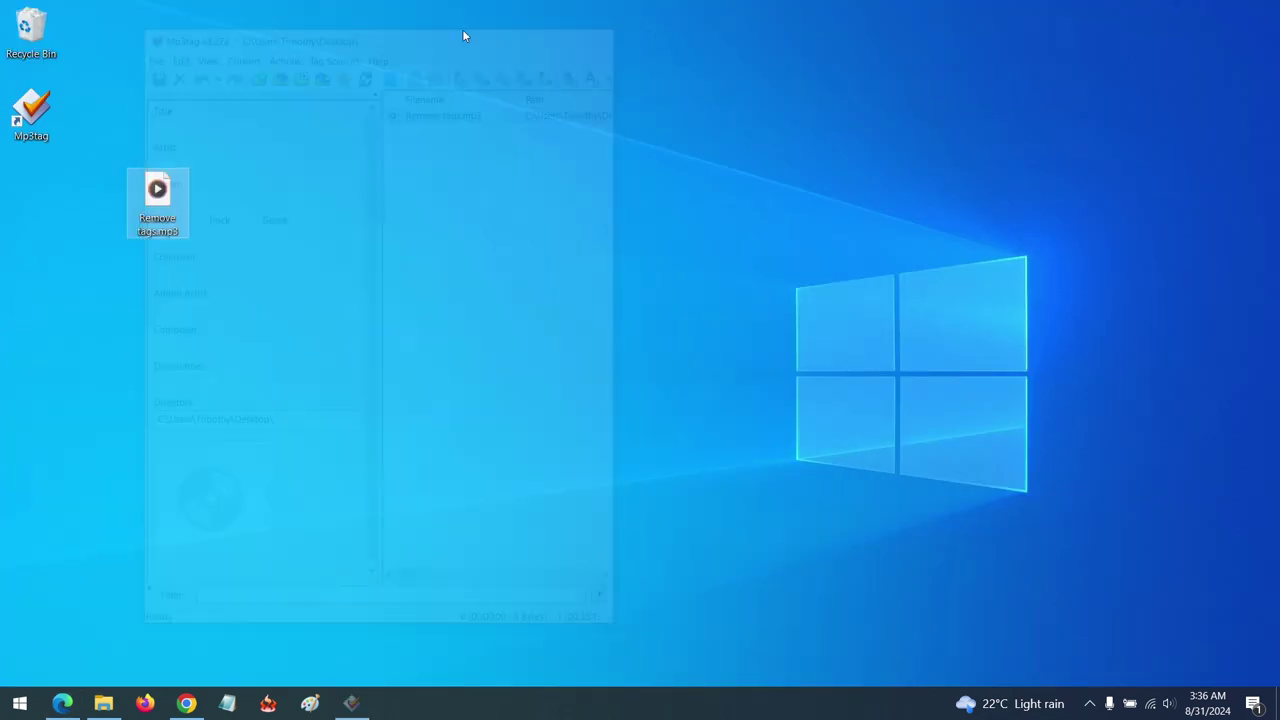
Launch Mp3tag, drag Remove tags.mp3 into its file list, maximize it and select the file
{"action": "double_click", "coordinate": [31, 108]}
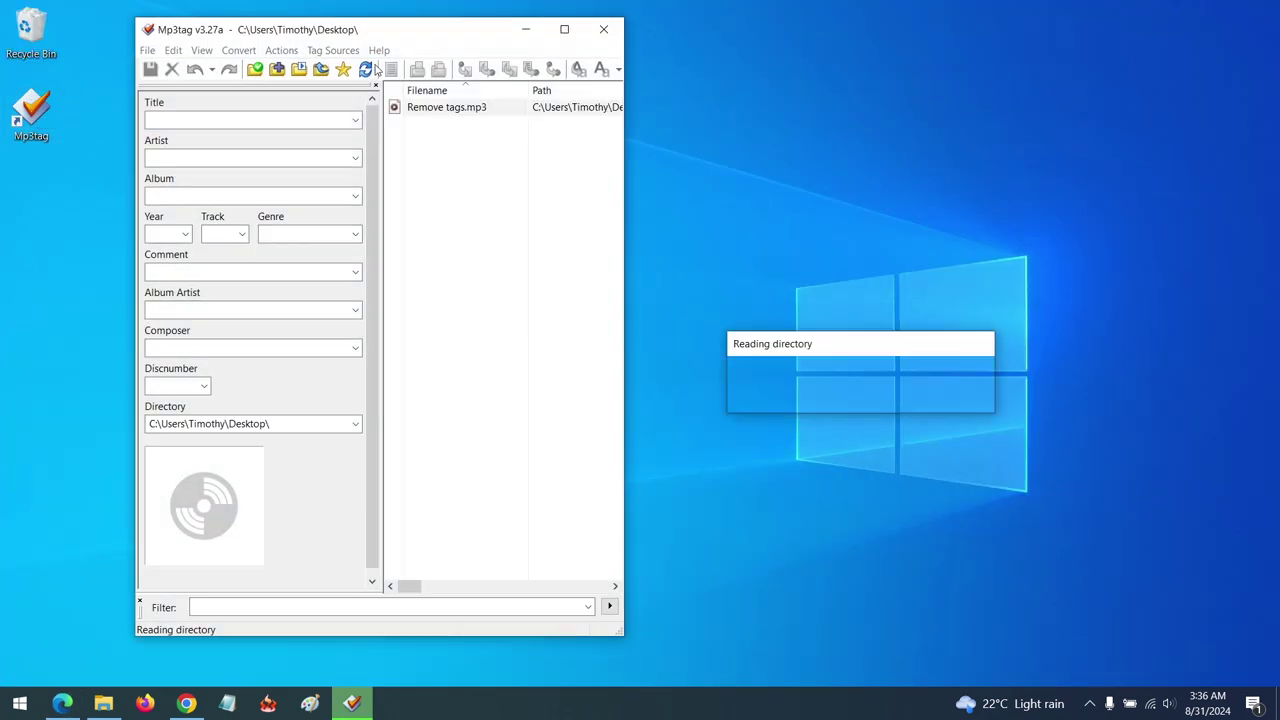
{"action": "left_click_drag", "start_coordinate": [427, 43], "coordinate": [557, 56]}
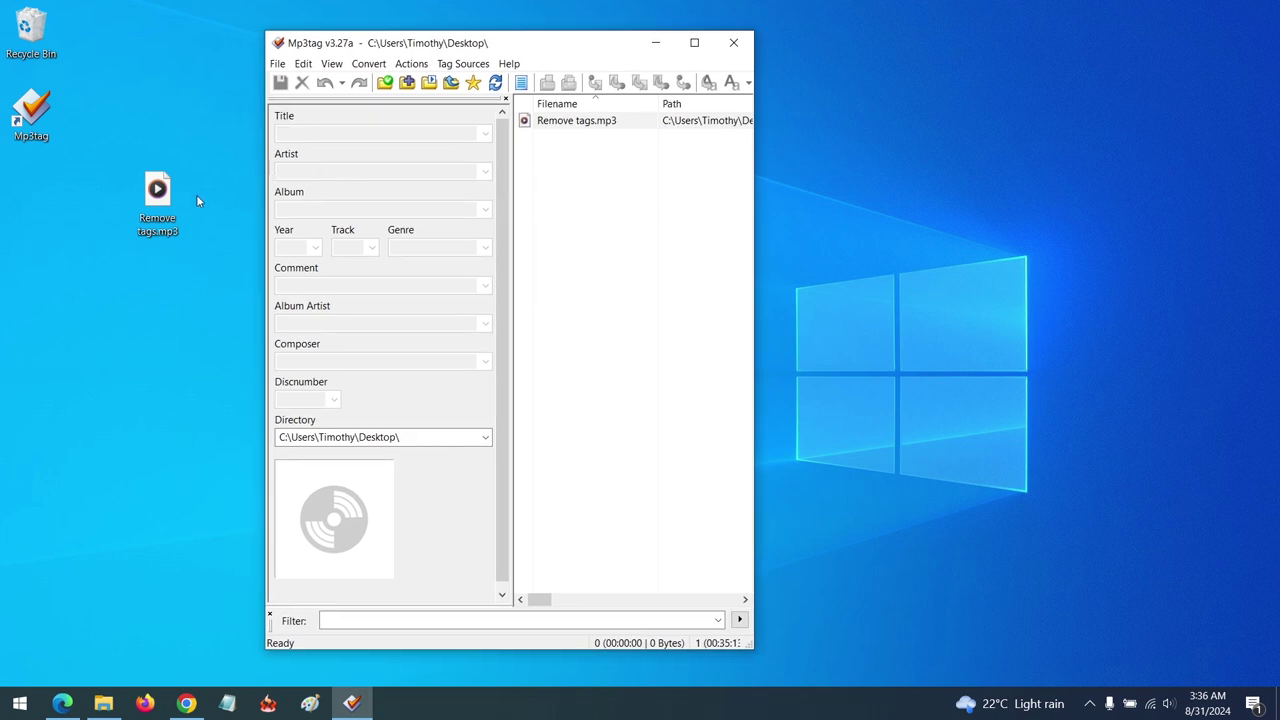
{"action": "left_click_drag", "start_coordinate": [157, 197], "coordinate": [600, 210]}
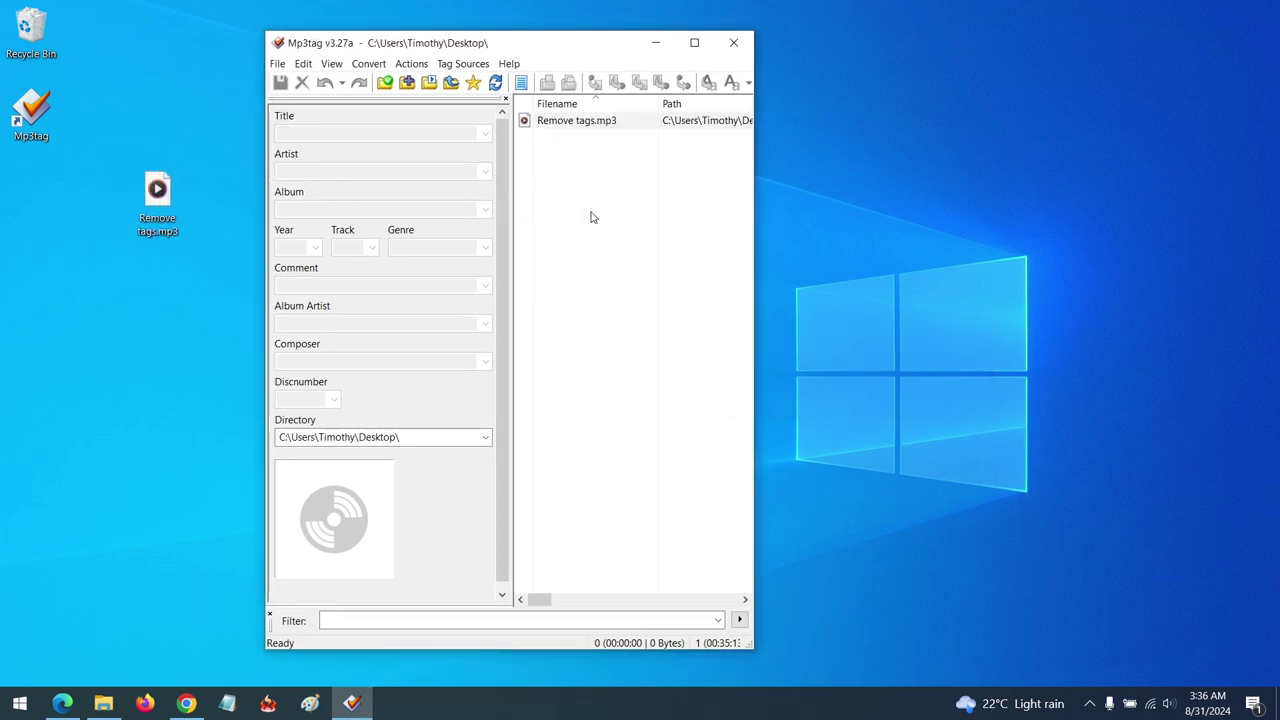
{"action": "left_click", "coordinate": [694, 42]}
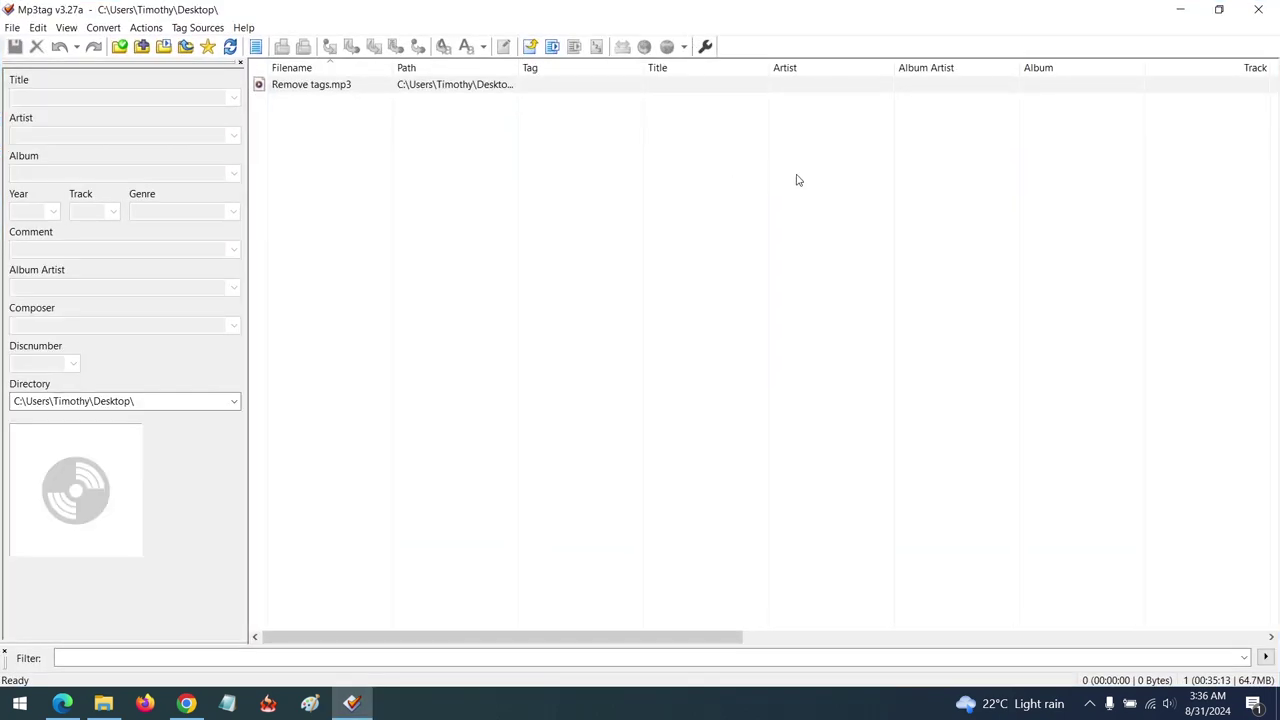
{"action": "left_click", "coordinate": [320, 84]}
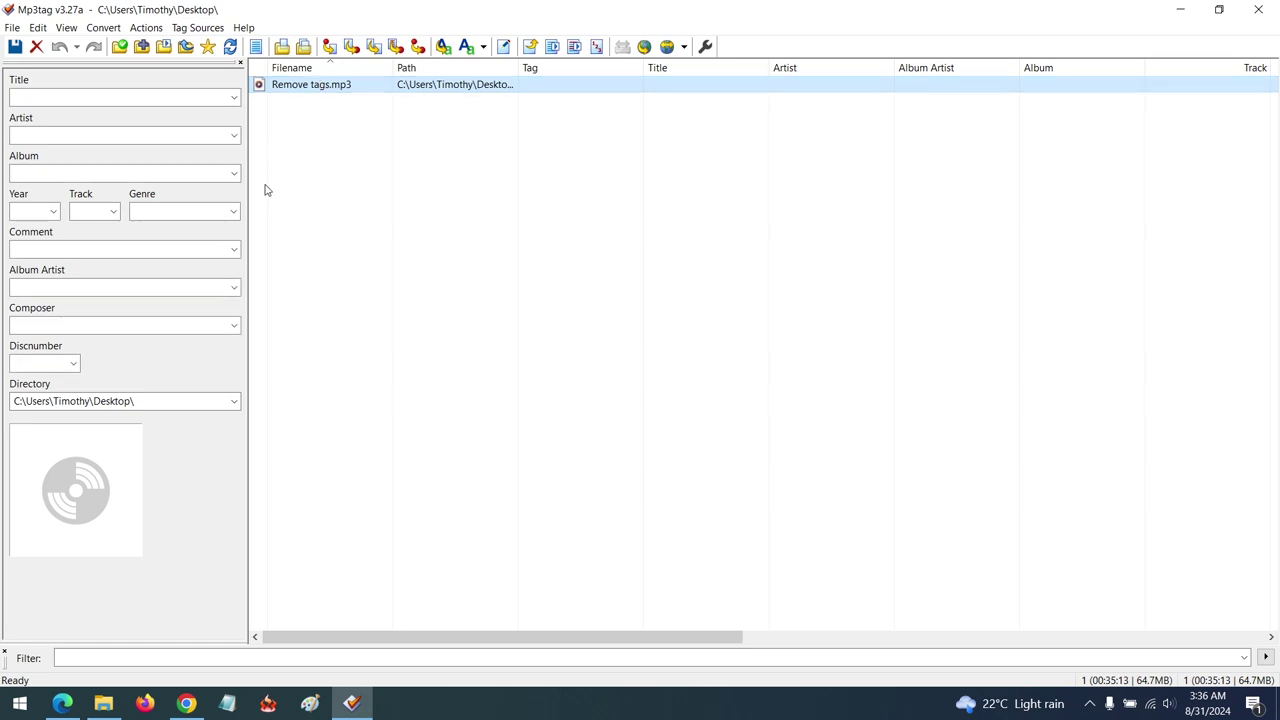
Enter 'Remove Tags' as the Title and copy it into the Artist, Comment and Album fields
{"action": "left_click", "coordinate": [117, 99]}
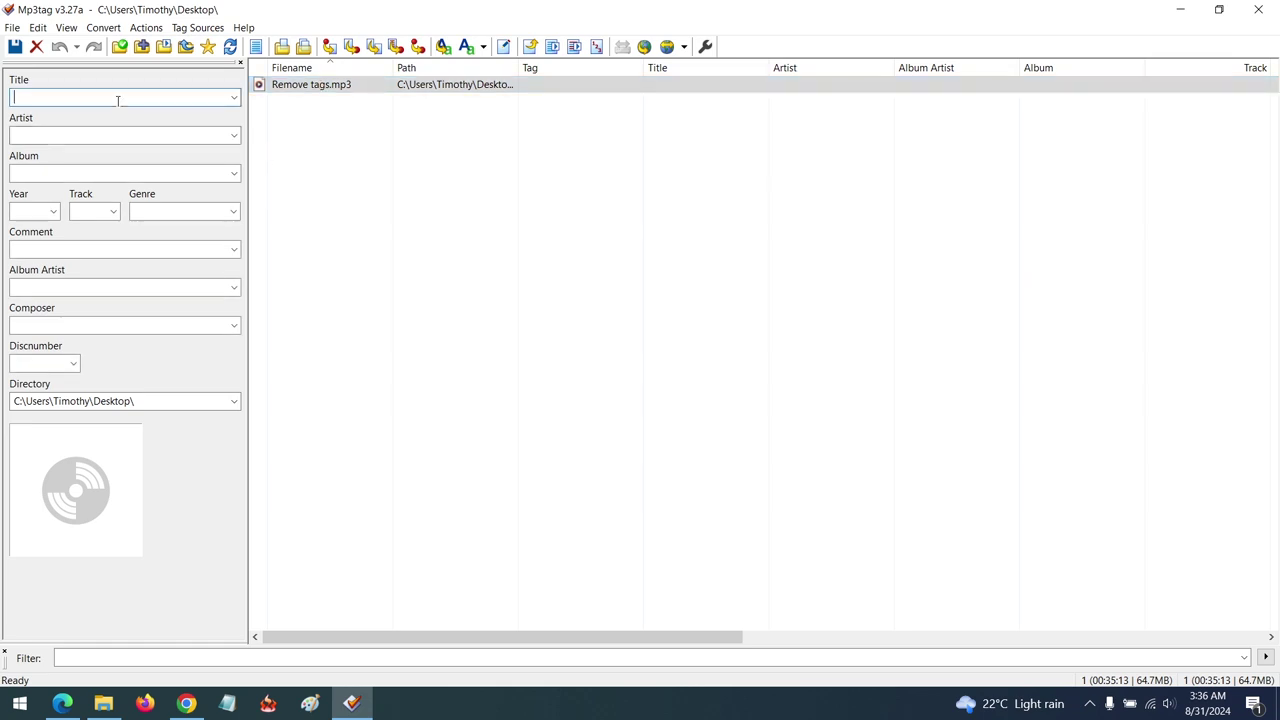
{"action": "type", "text": "Remove Tags"}
{"action": "left_click_drag", "start_coordinate": [82, 96], "coordinate": [2, 82]}
{"action": "key", "text": "ctrl+c"}
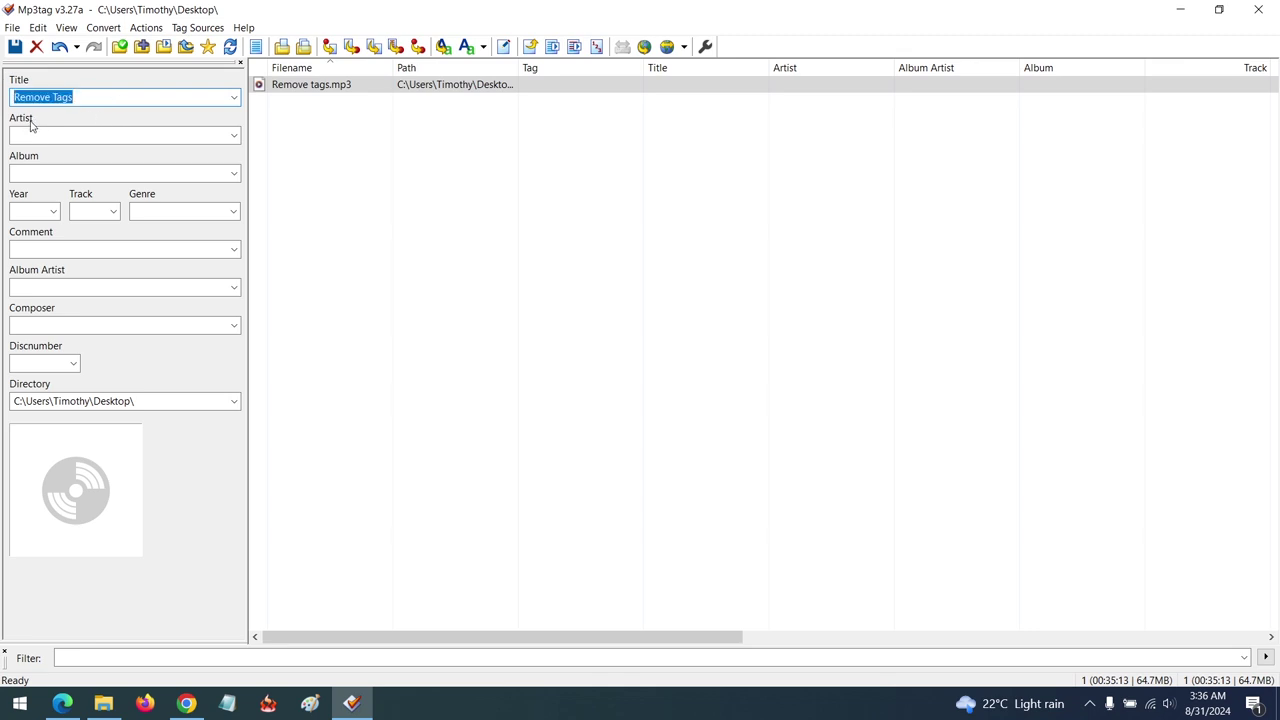
{"action": "left_click", "coordinate": [49, 132]}
{"action": "key", "text": "ctrl+v"}
{"action": "left_click", "coordinate": [55, 245]}
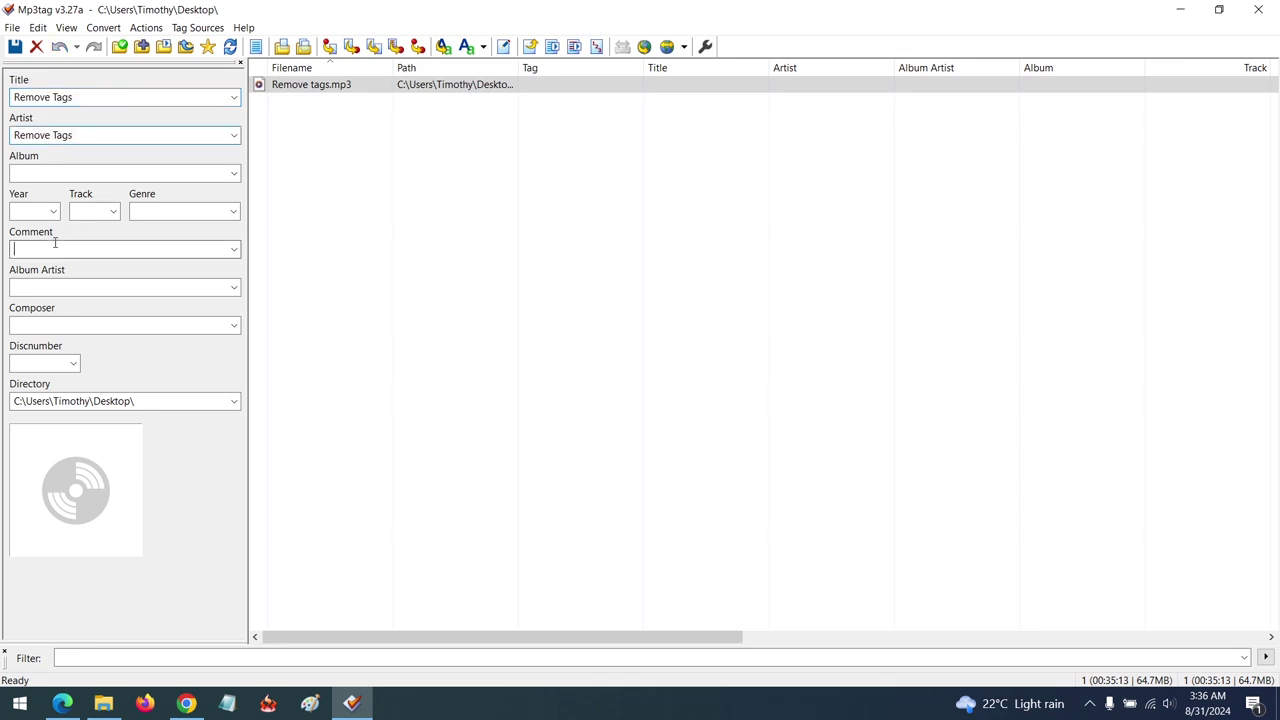
{"action": "key", "text": "ctrl+v"}
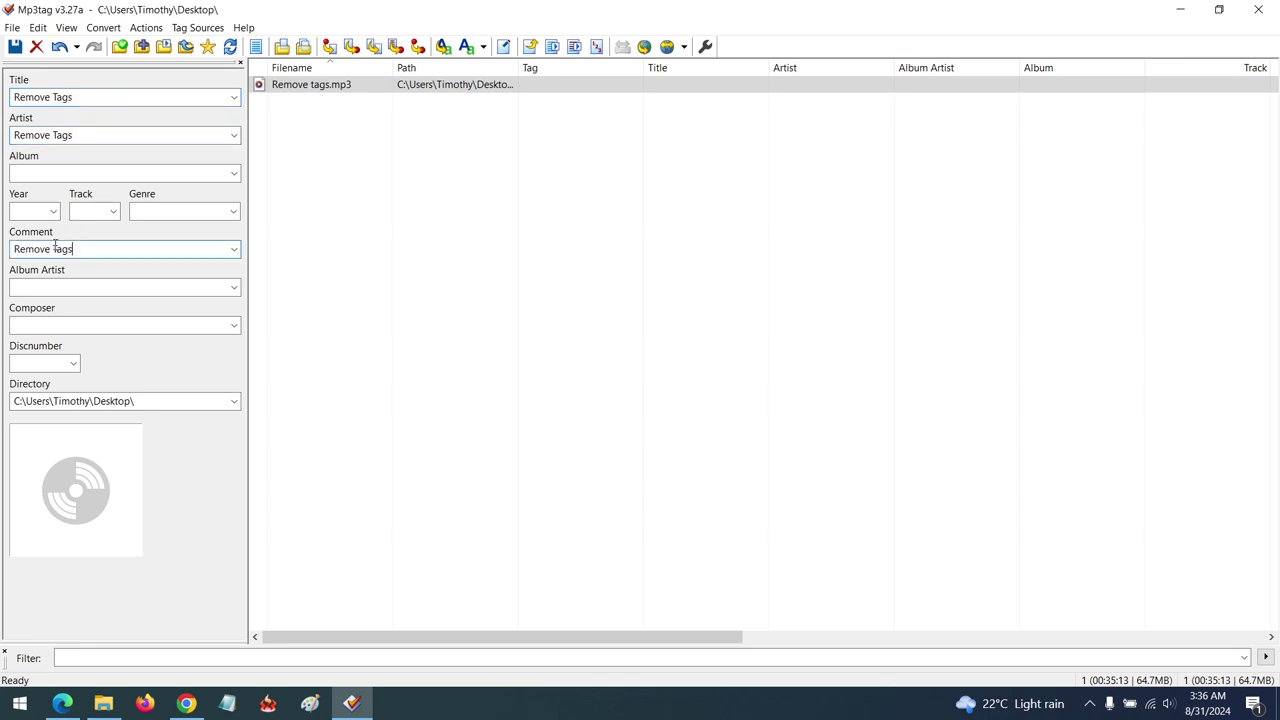
{"action": "left_click", "coordinate": [48, 174]}
{"action": "key", "text": "ctrl+v"}
Add the subtitle-language image from Pictures as cover art, save the tags, and close Mp3tag
{"action": "right_click", "coordinate": [77, 483]}
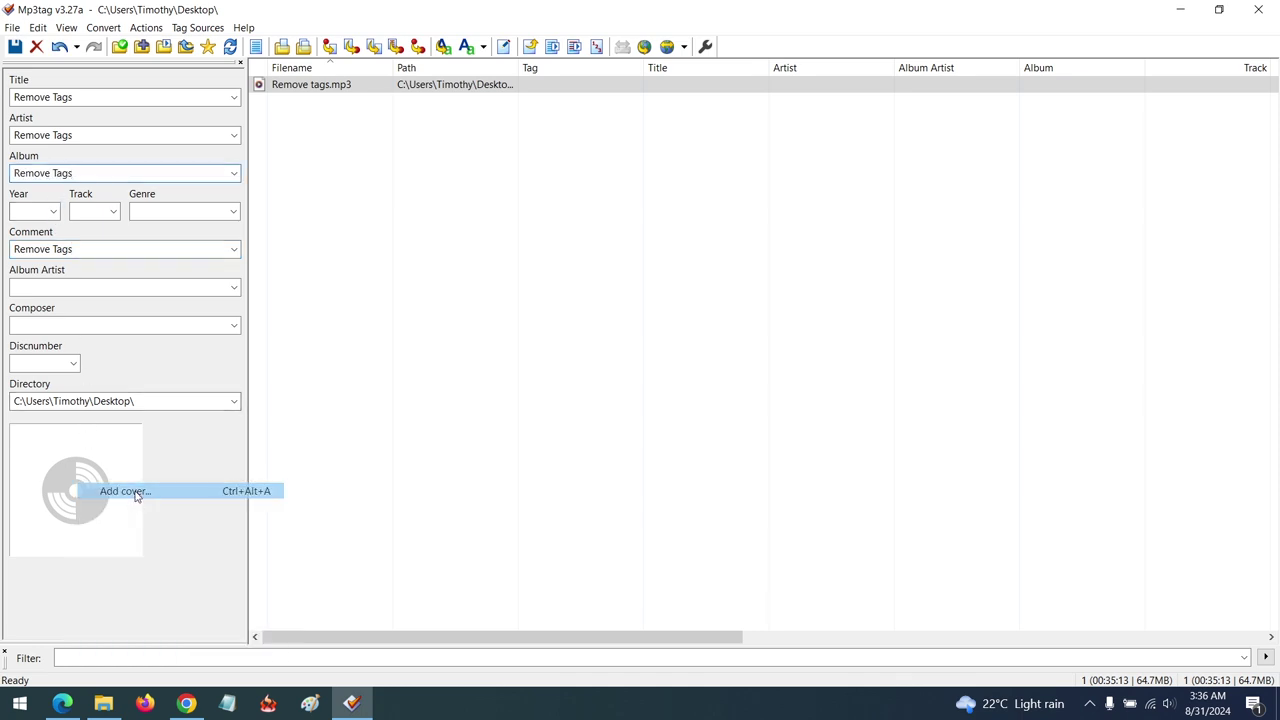
{"action": "left_click", "coordinate": [124, 490]}
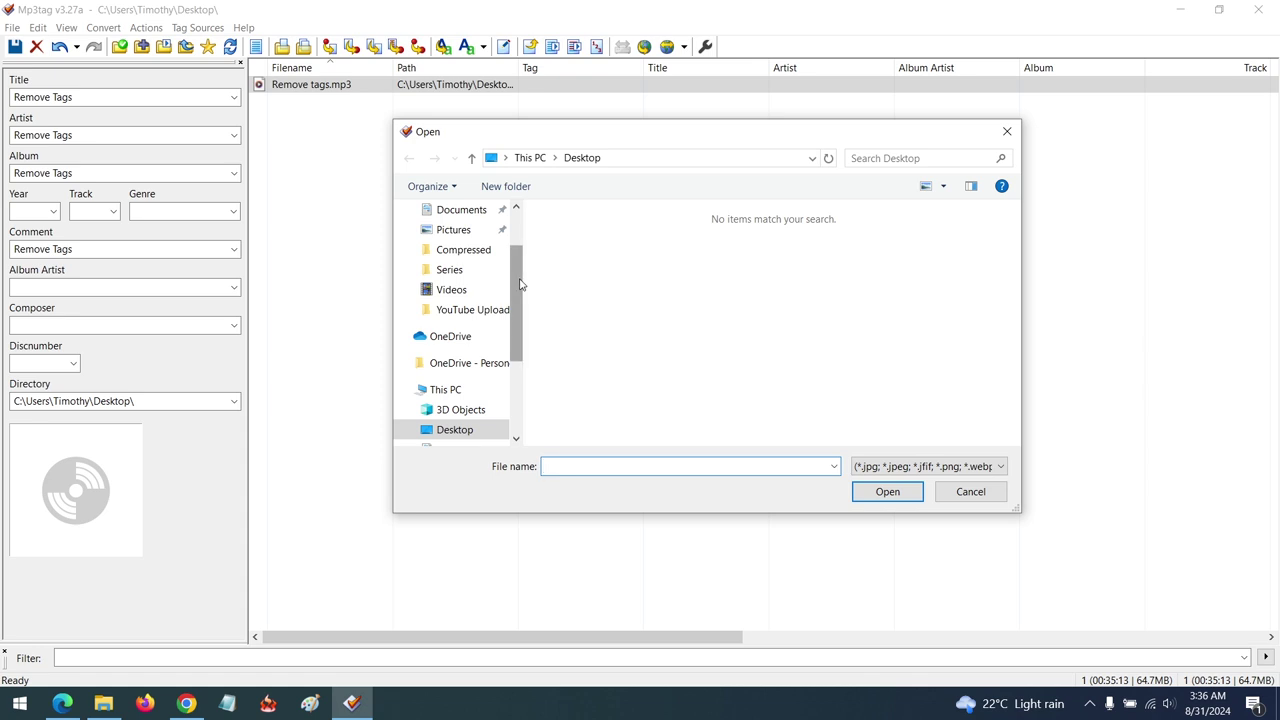
{"action": "left_click_drag", "start_coordinate": [519, 287], "coordinate": [519, 252]}
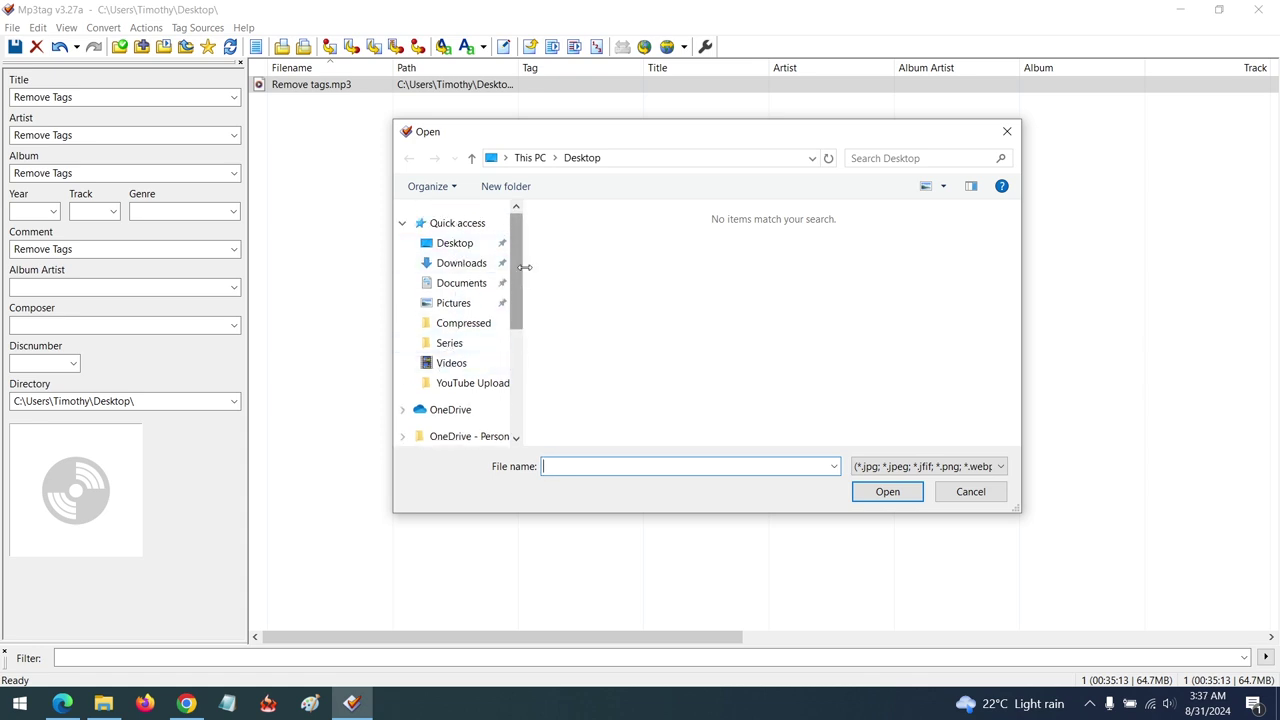
{"action": "left_click", "coordinate": [453, 303]}
{"action": "left_click", "coordinate": [869, 265]}
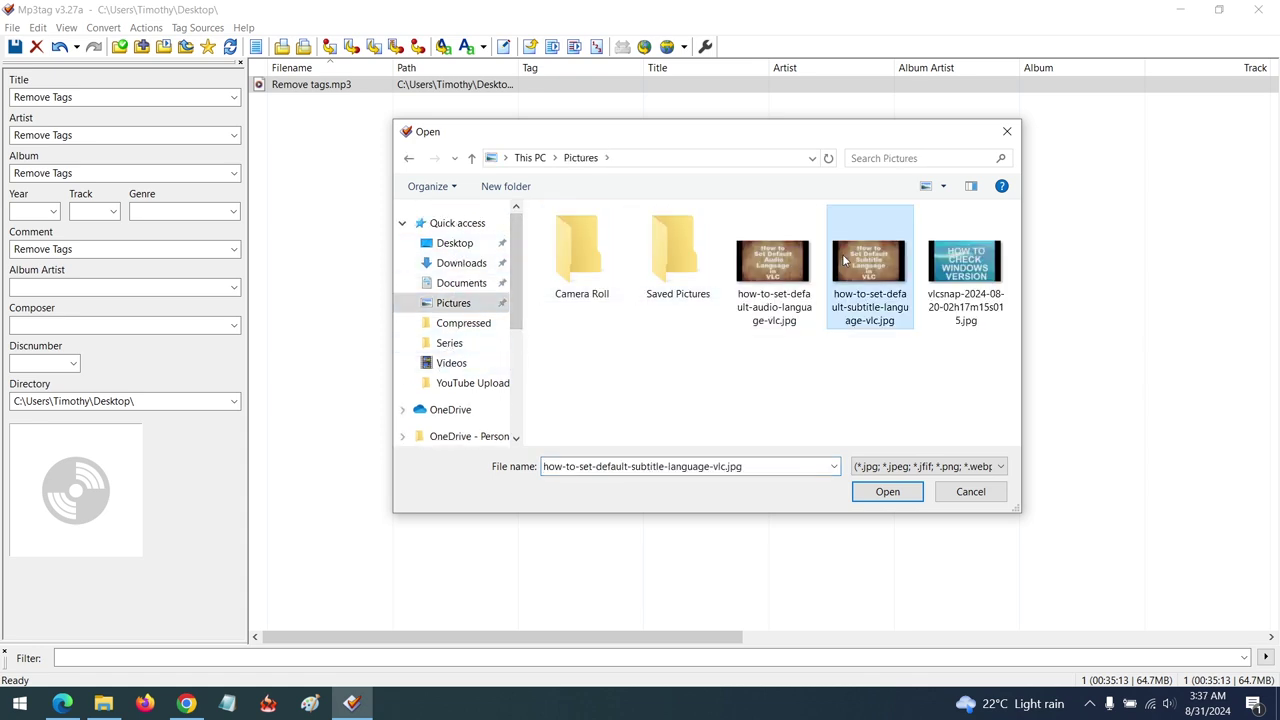
{"action": "double_click", "coordinate": [876, 268]}
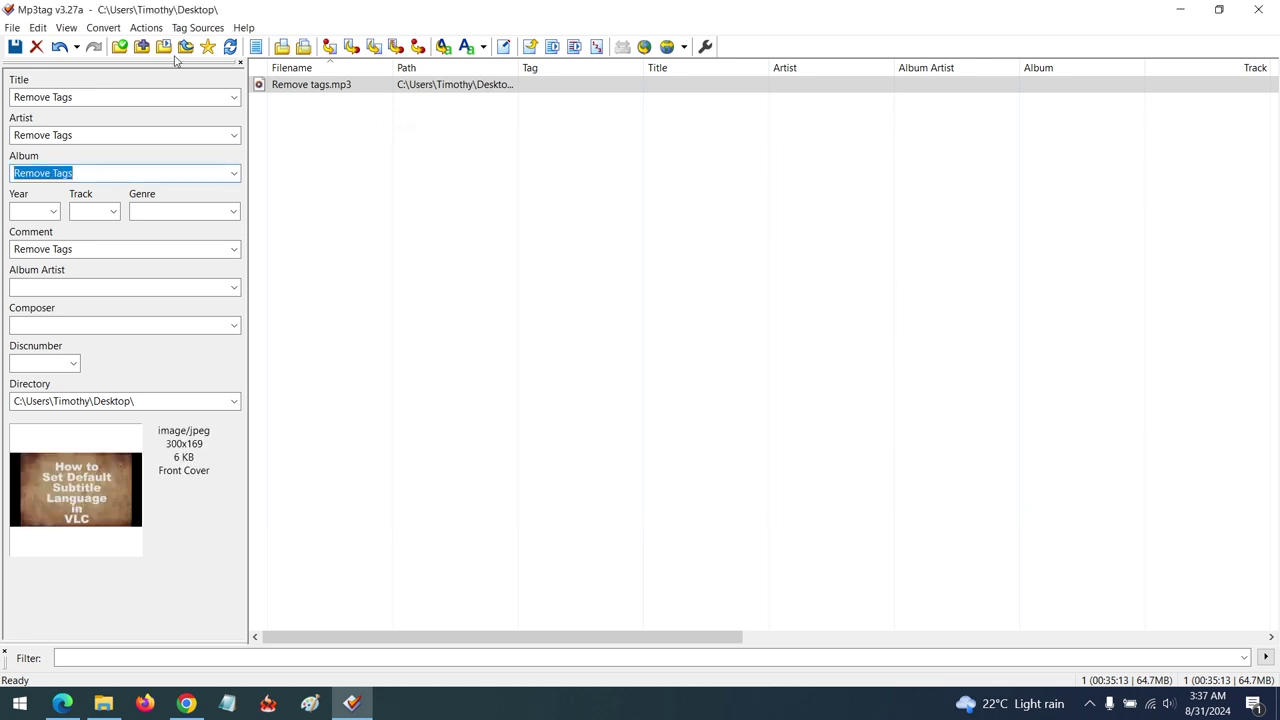
{"action": "left_click", "coordinate": [15, 46]}
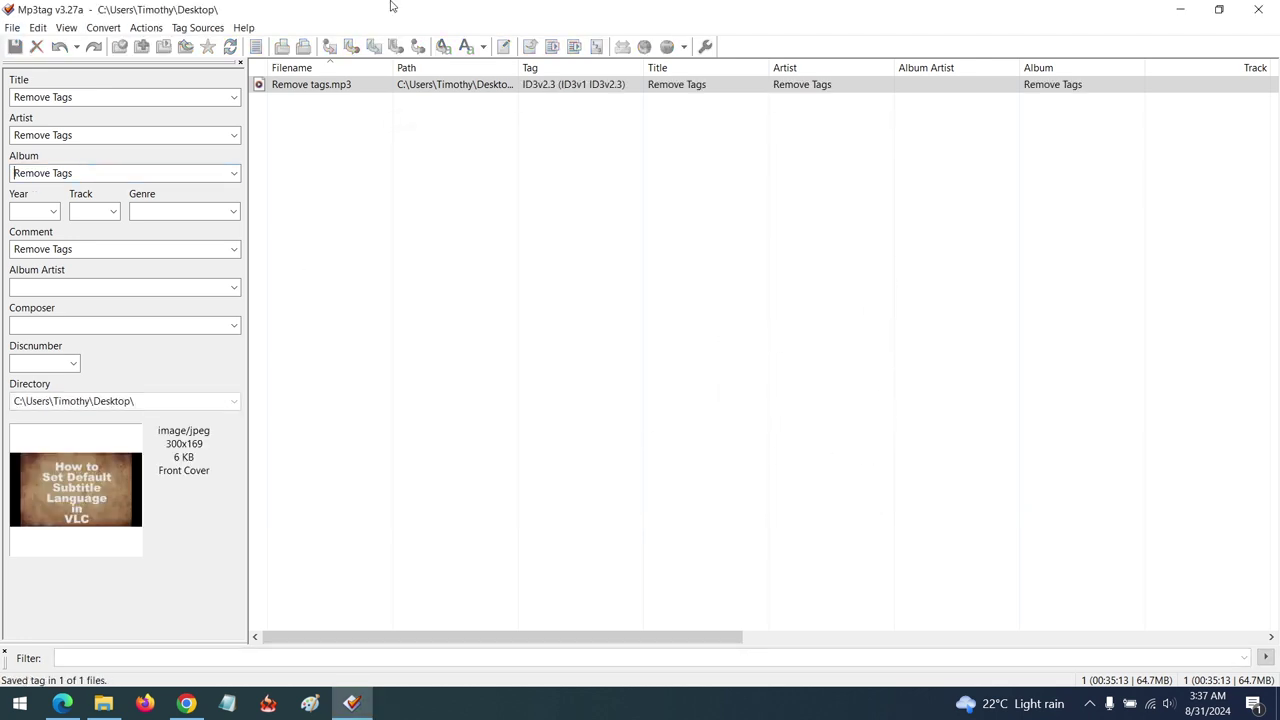
{"action": "left_click", "coordinate": [1258, 9]}
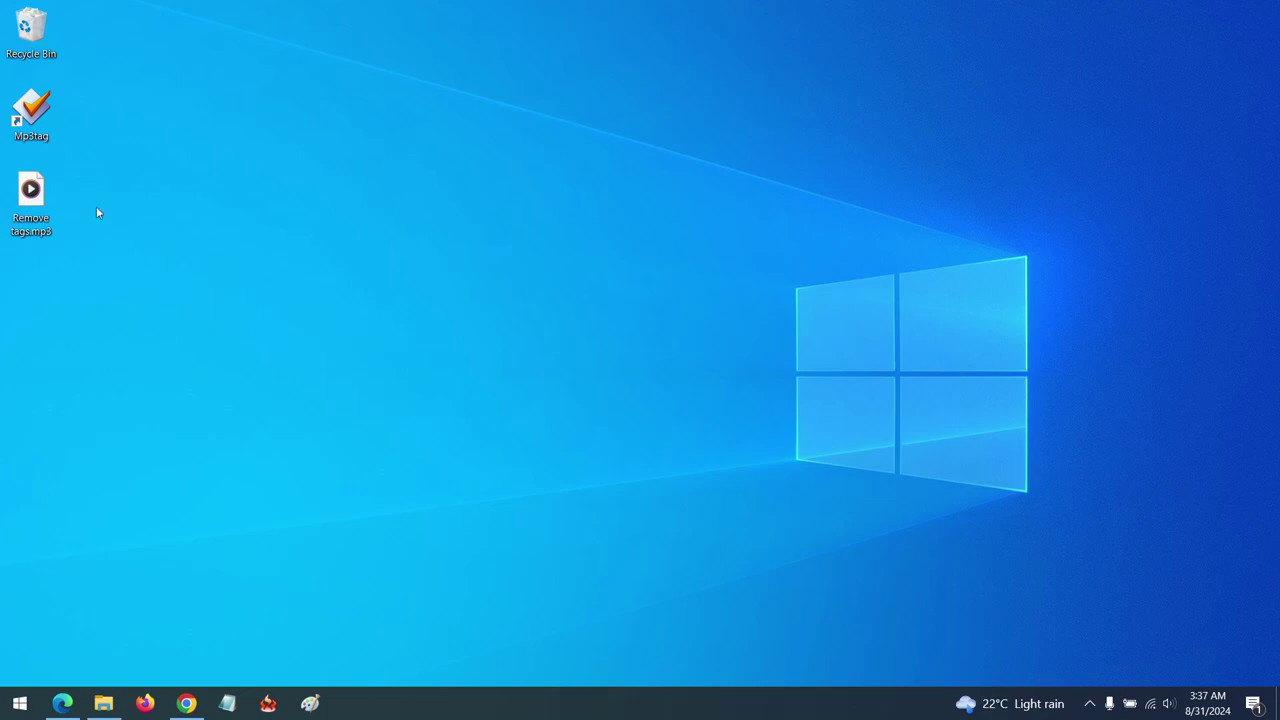
Relaunch Mp3tag, select Remove tags.mp3 and remove its tag, confirming with OK
{"action": "double_click", "coordinate": [40, 125]}
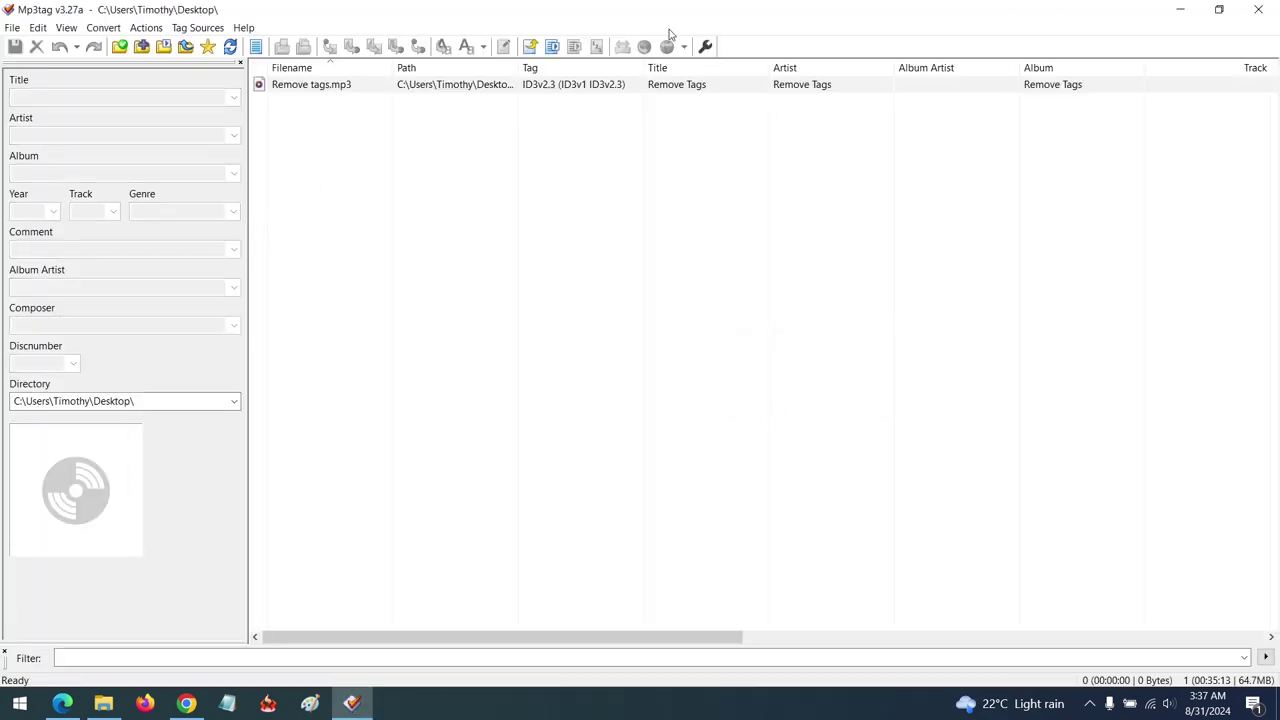
{"action": "left_click", "coordinate": [322, 86]}
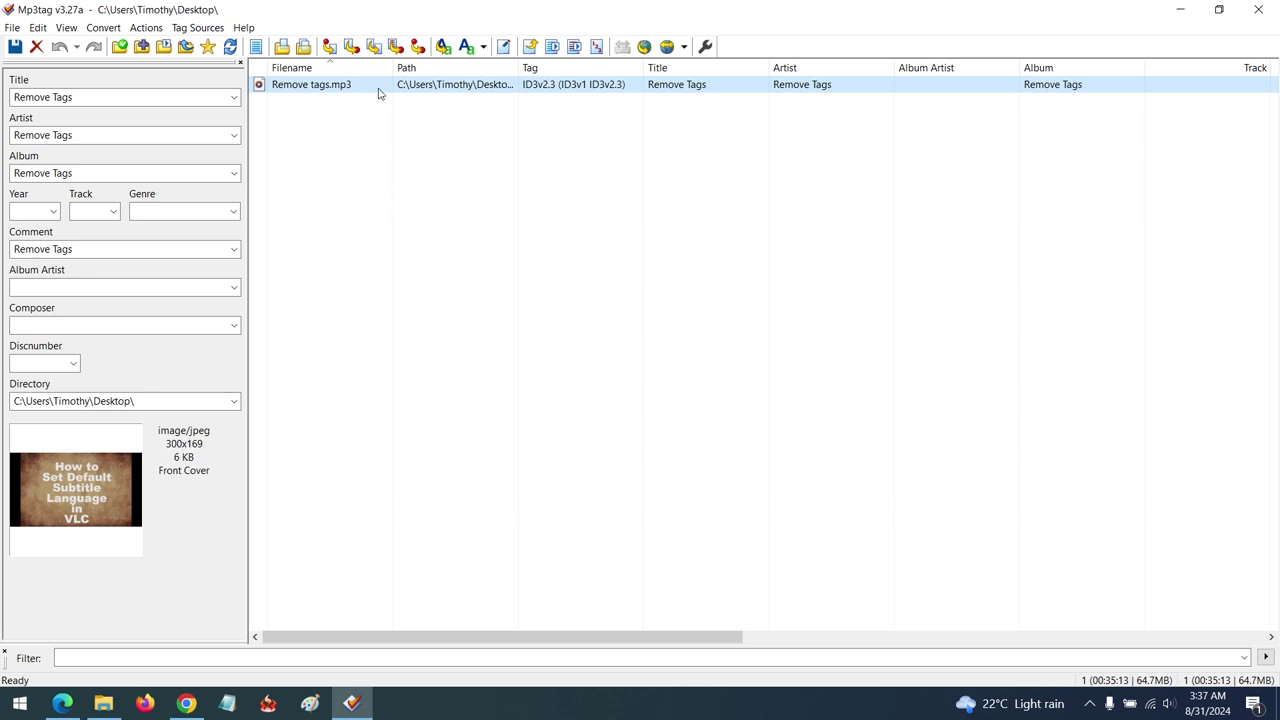
{"action": "right_click", "coordinate": [326, 87]}
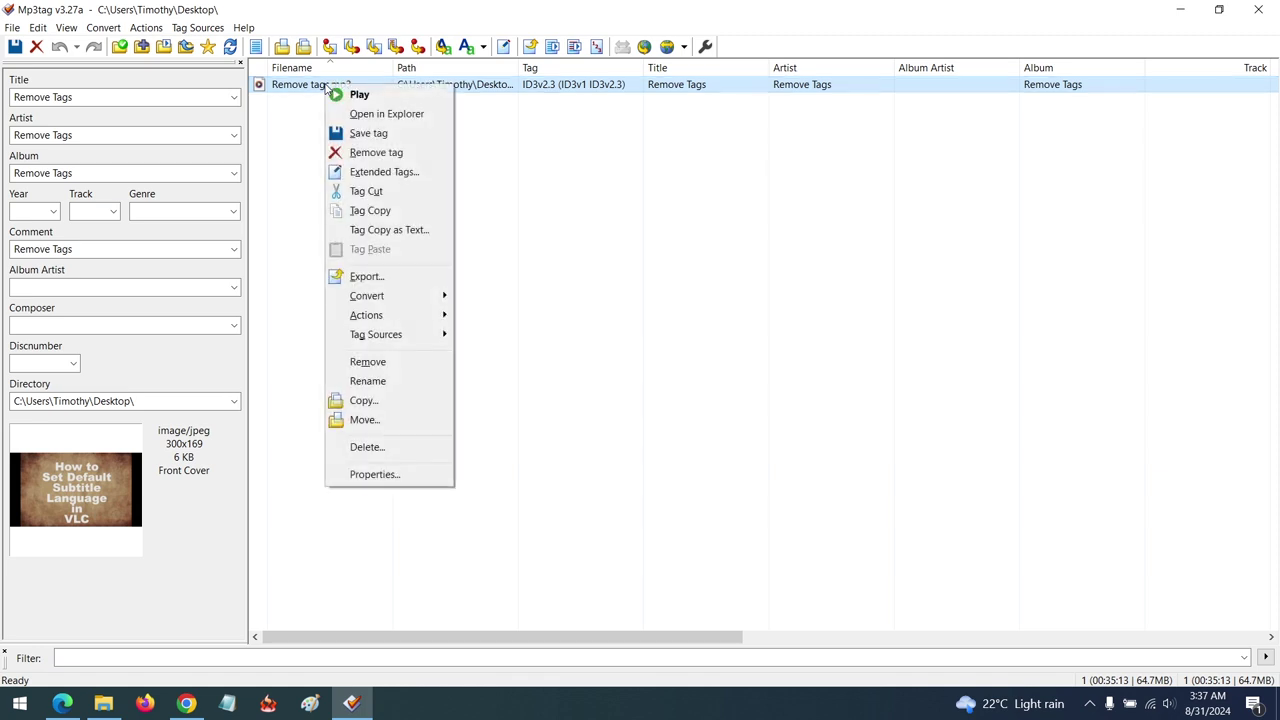
{"action": "left_click", "coordinate": [379, 155]}
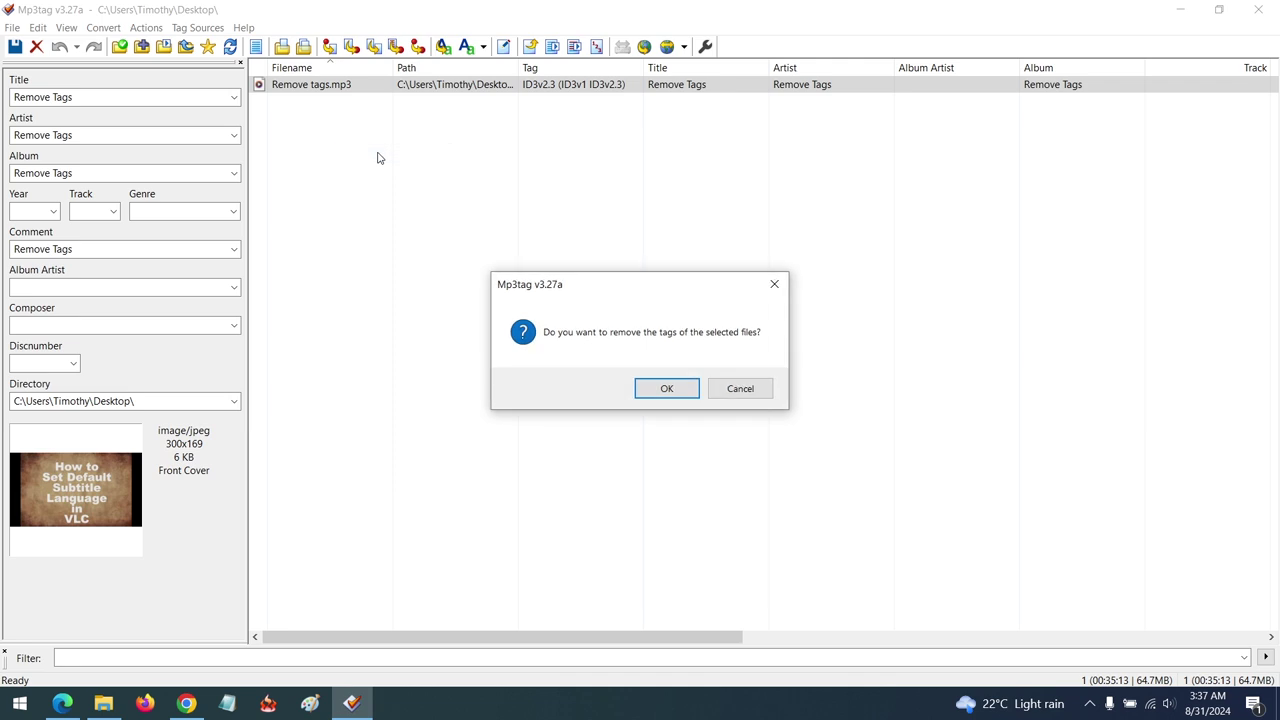
{"action": "left_click", "coordinate": [667, 389]}
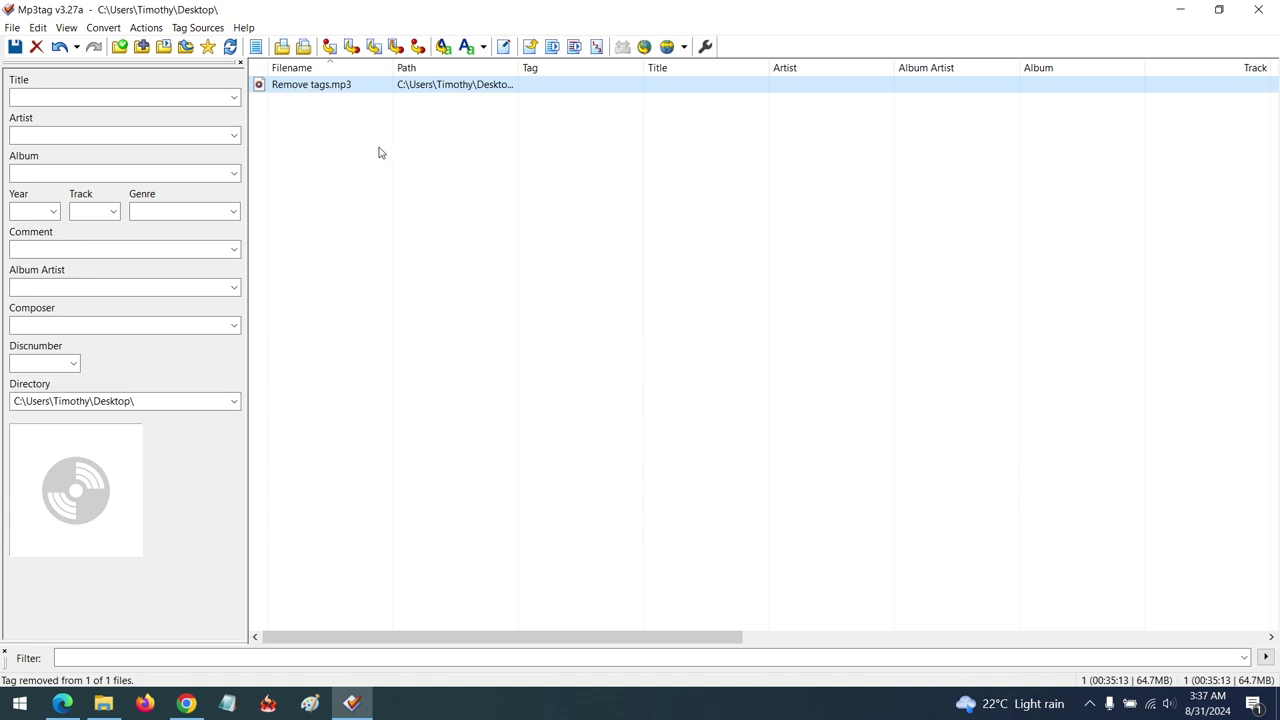
{"action": "left_click", "coordinate": [14, 48]}
Save the tagless file, close Mp3tag, then reopen Remove tags.mp3 in Mp3tag to confirm it's empty
{"action": "left_click", "coordinate": [14, 47]}
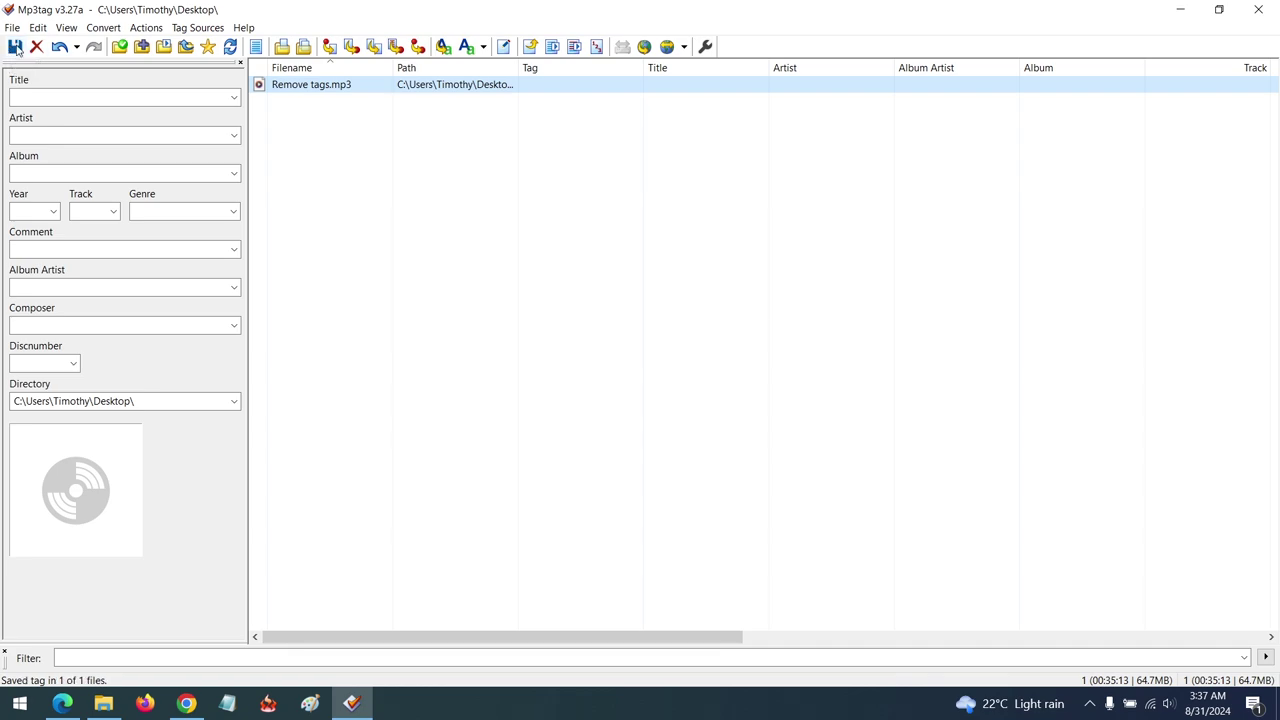
{"action": "left_click", "coordinate": [1258, 9]}
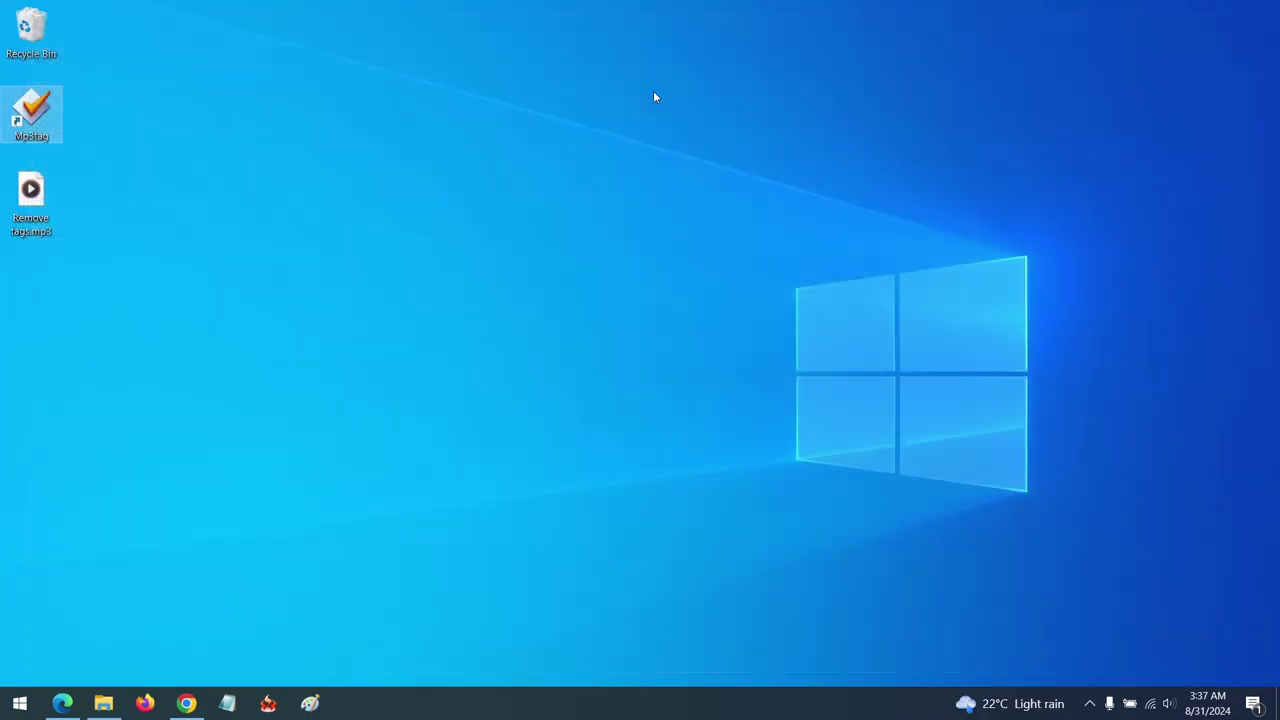
{"action": "left_click", "coordinate": [20, 200]}
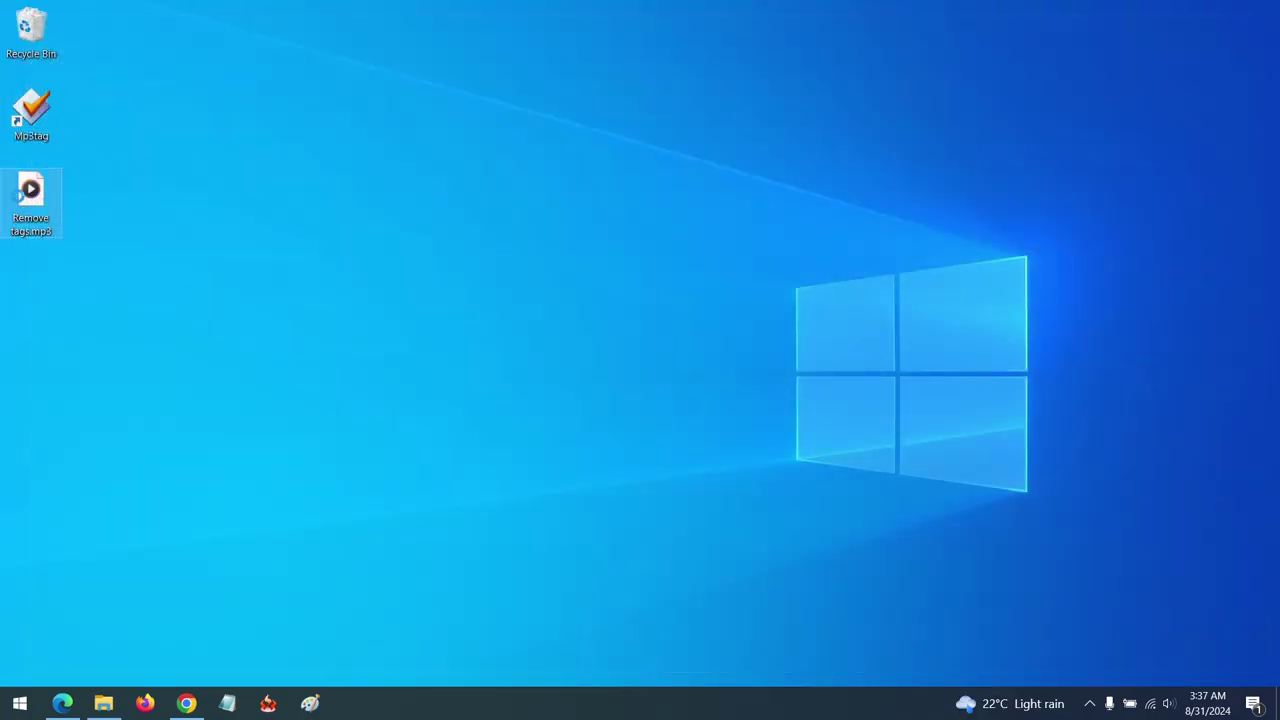
{"action": "right_click", "coordinate": [18, 197]}
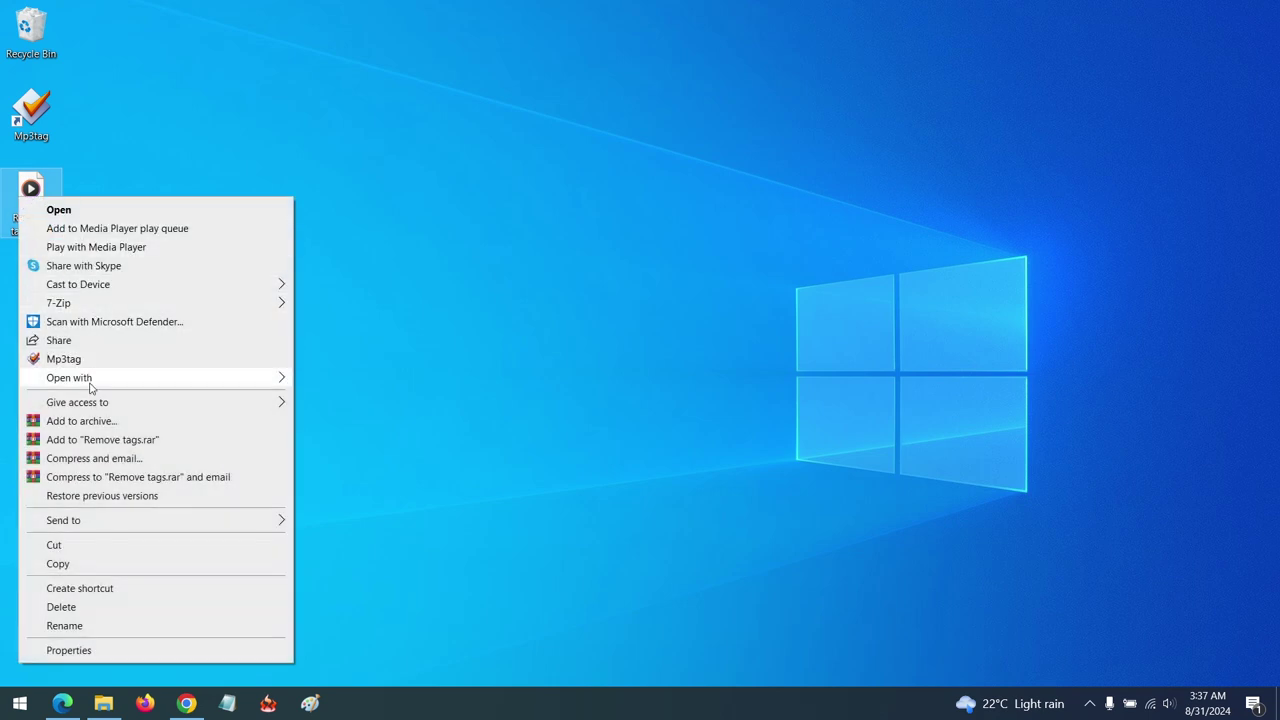
{"action": "left_click", "coordinate": [68, 360]}
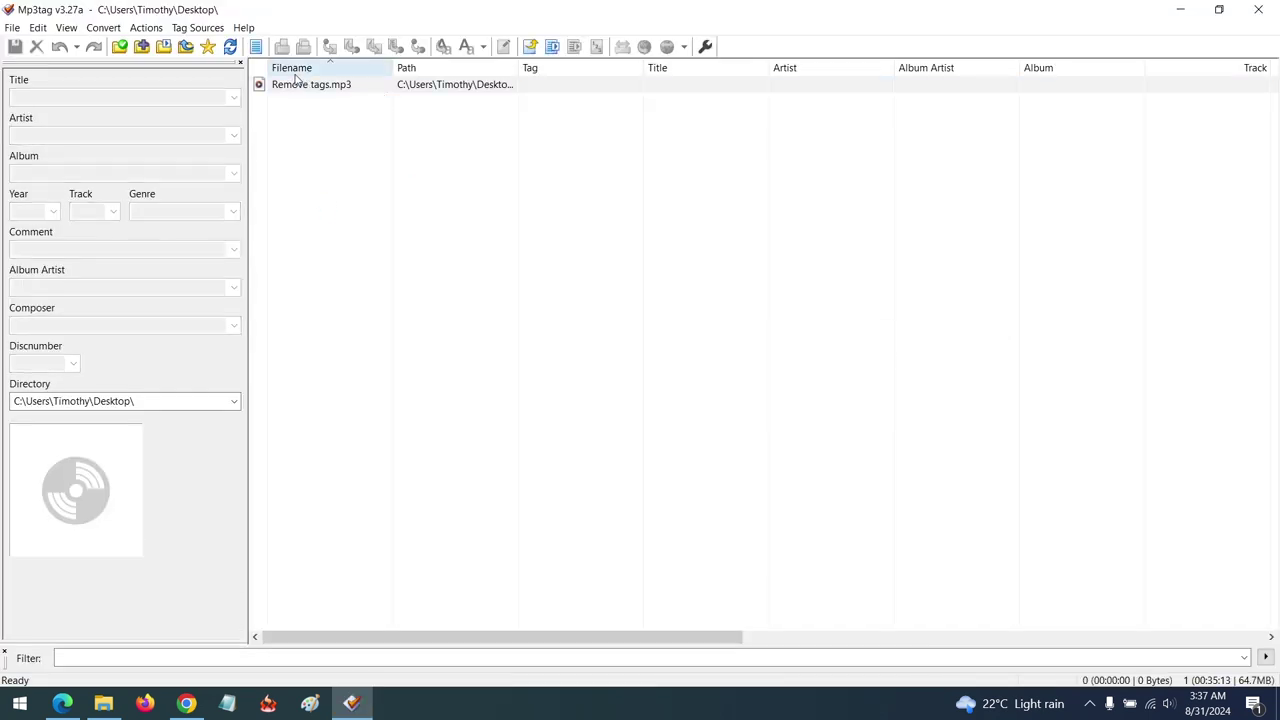
{"action": "left_click", "coordinate": [293, 88]}
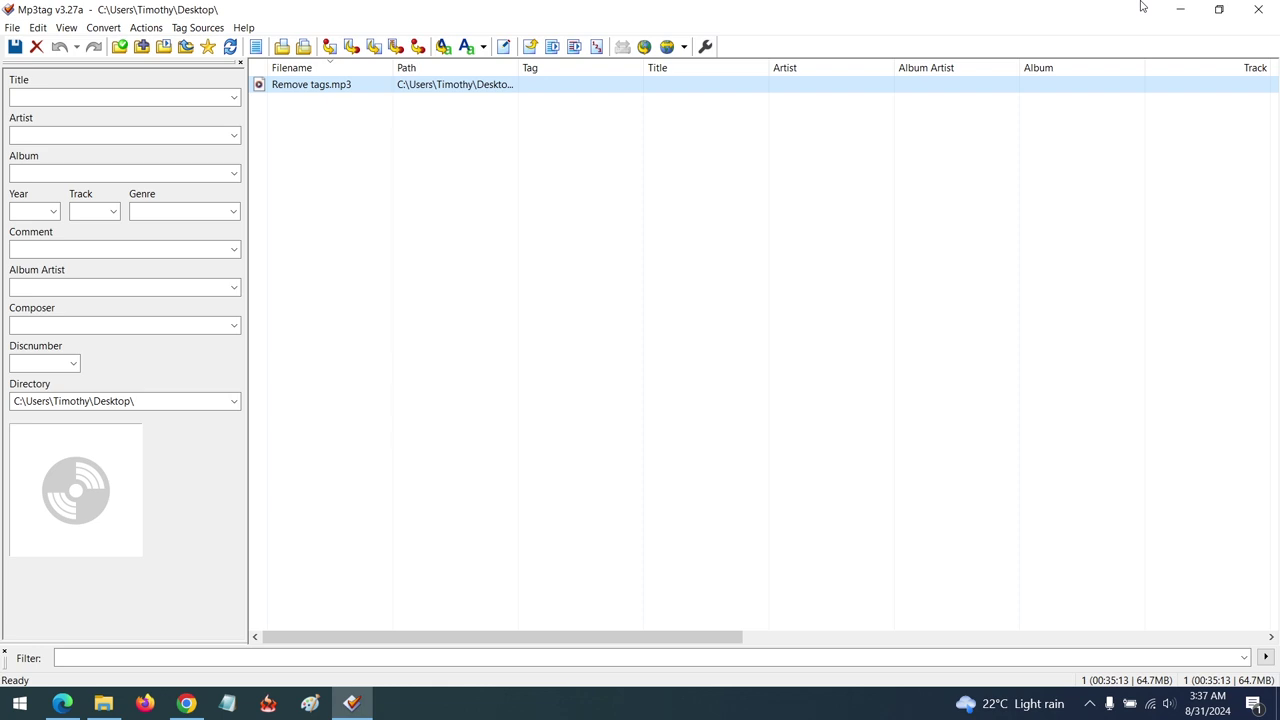